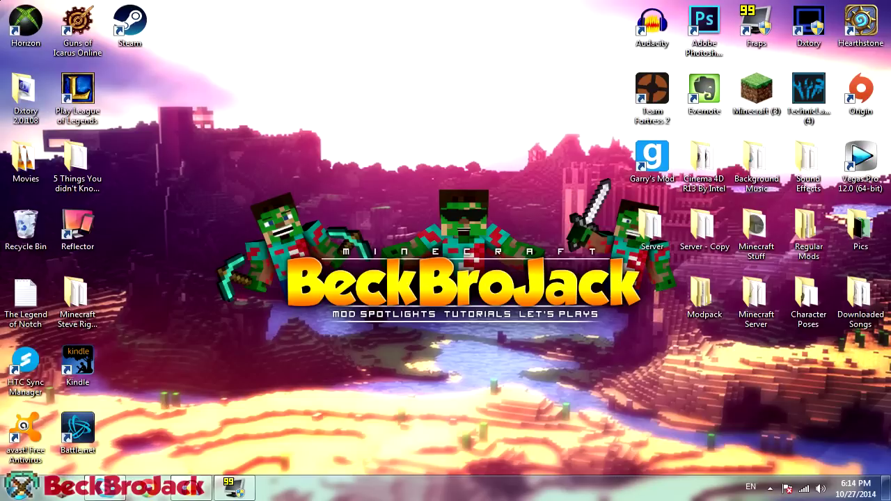
- Create a new desktop folder named 'Modpack tutorial' and open it
right_click(424, 169)
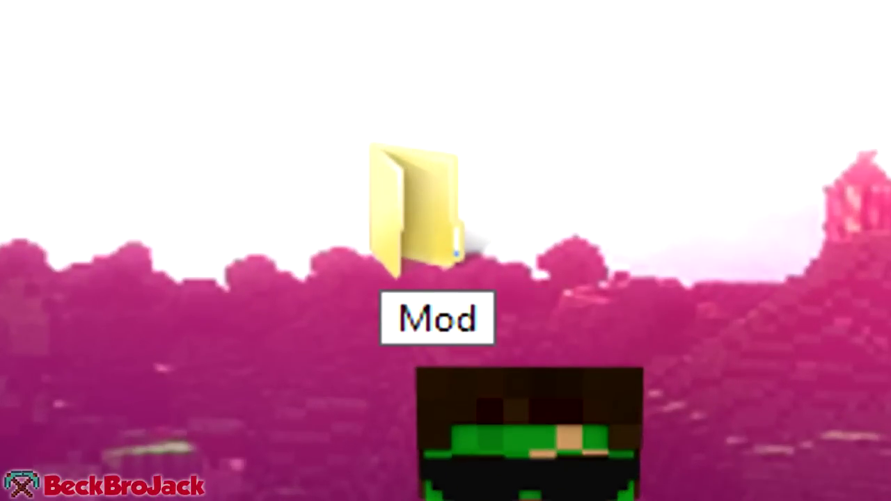
text(turo)
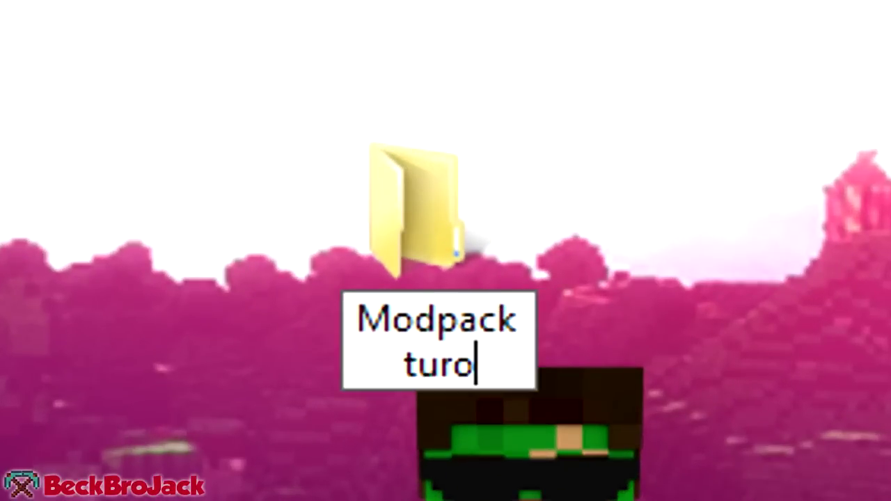
key(BackSpace)
key(BackSpace)
text(torial)
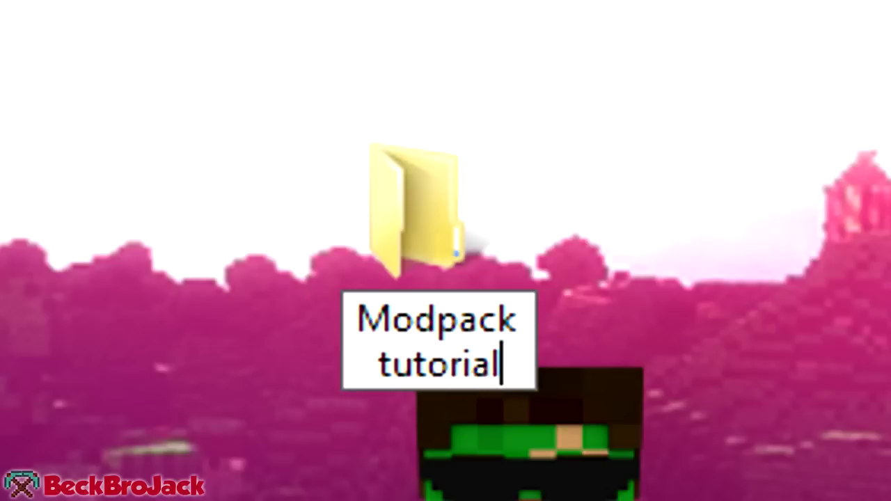
key(Return)
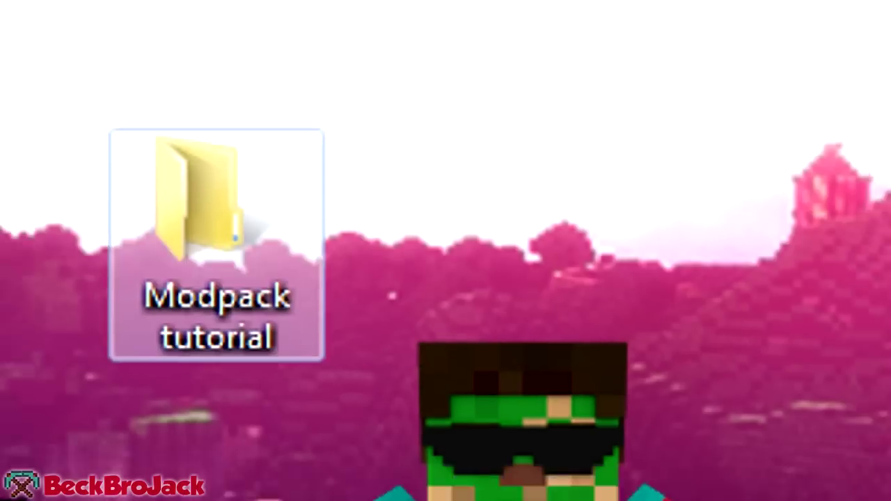
key(Return)
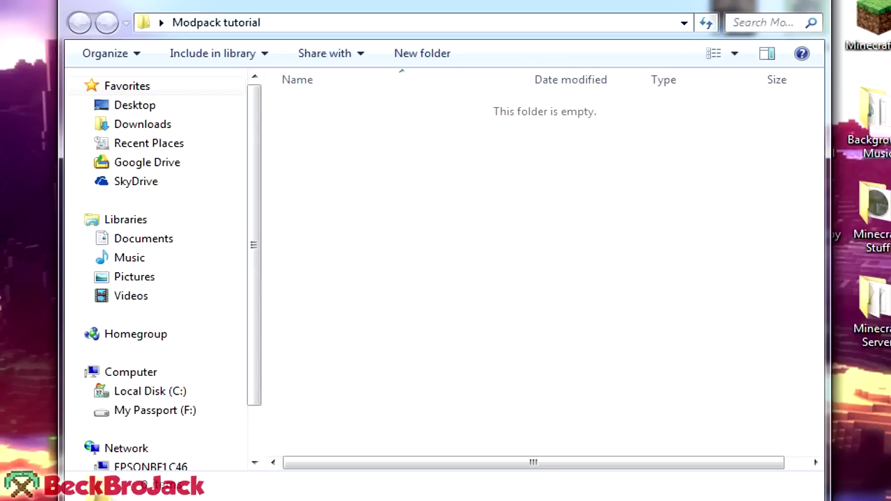
- Add empty 'bin' and 'mods' subfolders, then close the window
right_click(471, 162)
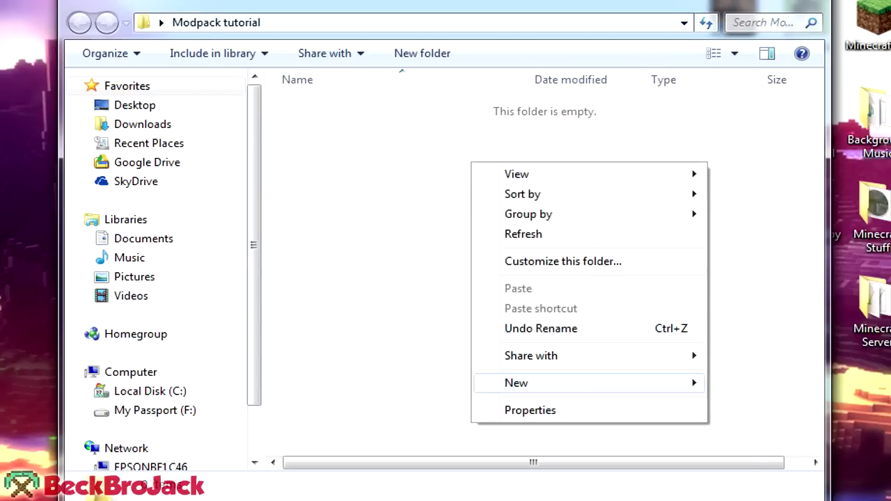
mouse_move(516, 383)
click(752, 136)
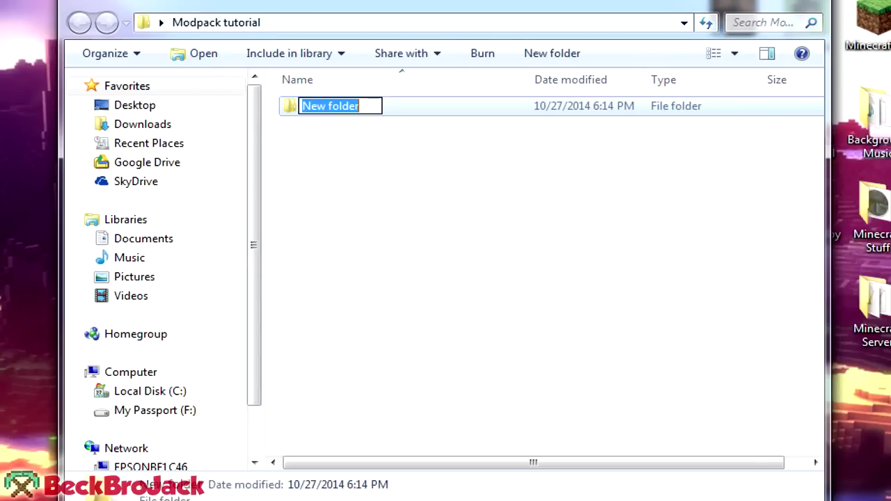
text(bine)
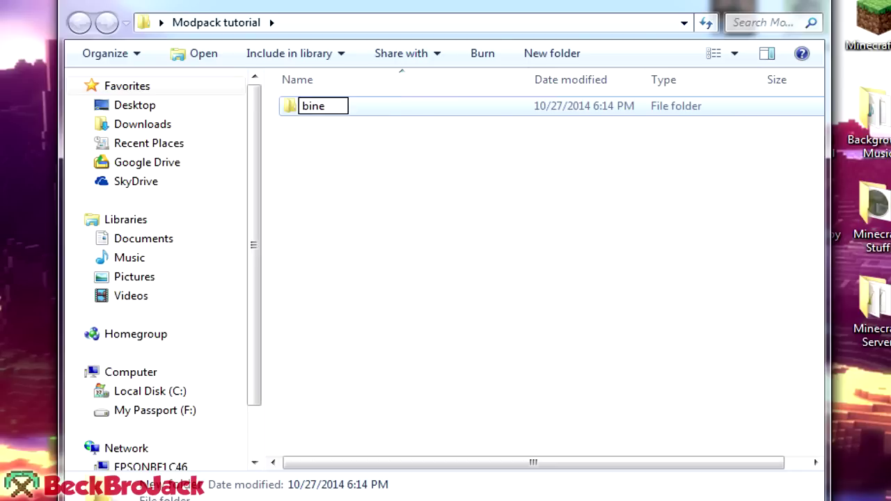
key(BackSpace)
click(360, 168)
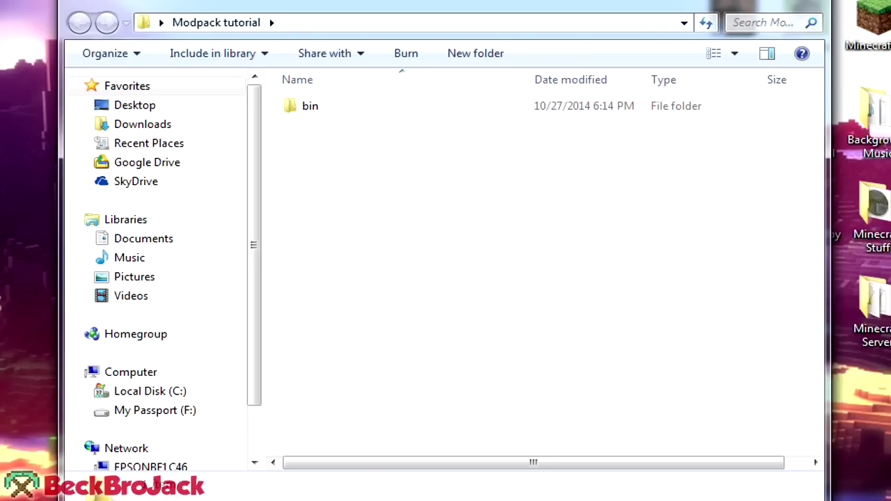
right_click(360, 167)
mouse_move(418, 387)
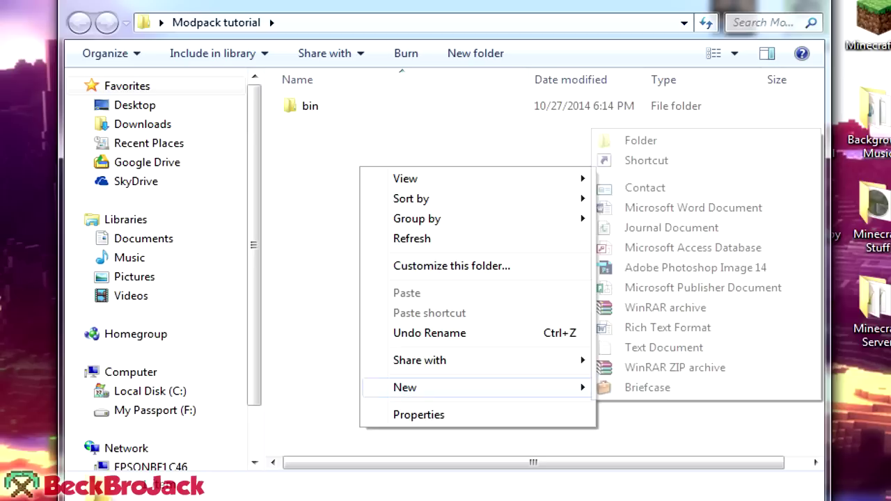
click(640, 140)
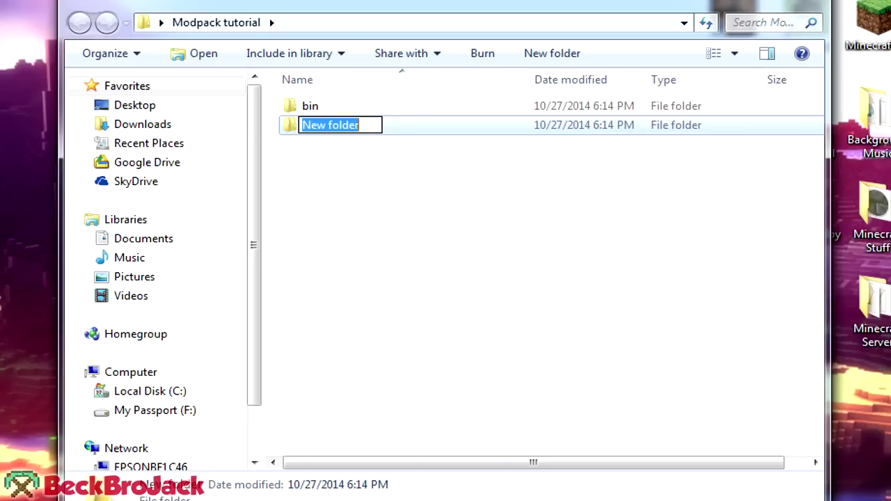
text(mods)
key(Return)
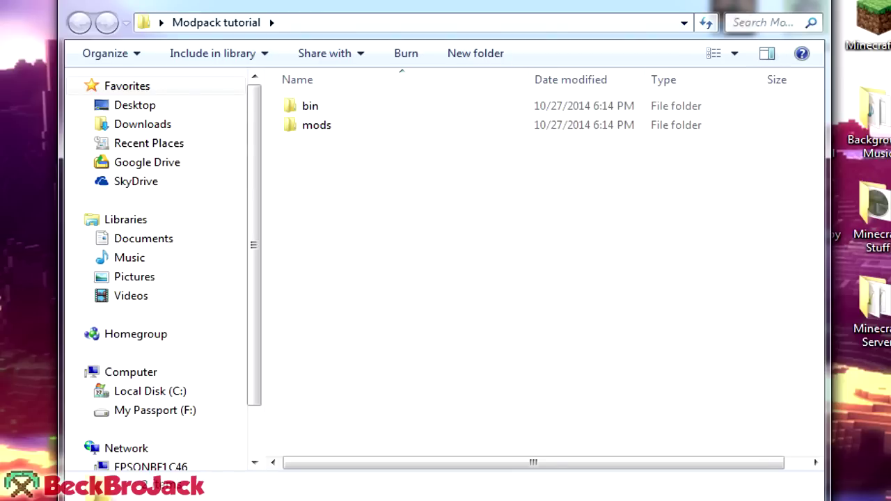
key(alt+F4)
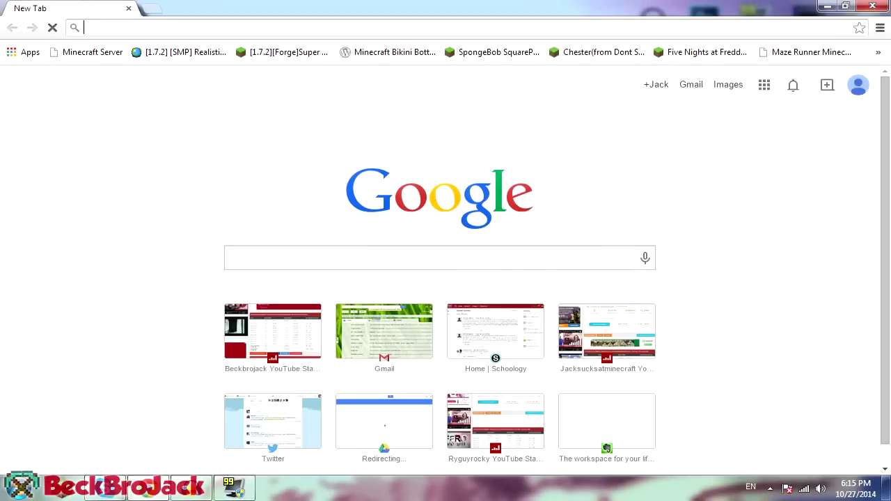
- Load the Forge downloads site filtered to Minecraft 1.7.10 and mark the 1.7.10-Recommended entry
text(files.minecraftforge.net)
key(Return)
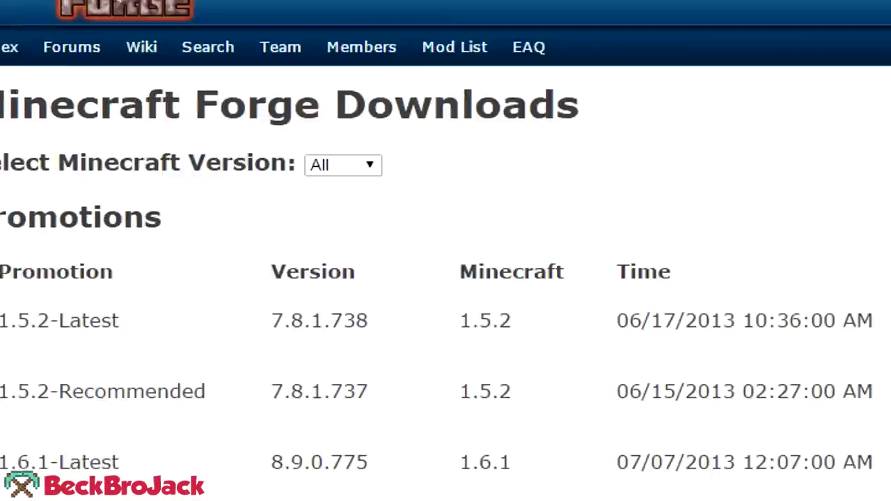
click(232, 189)
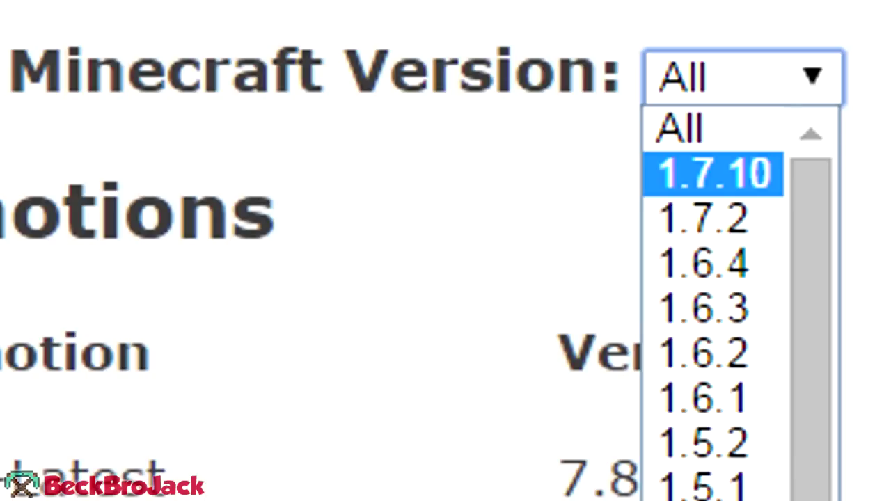
key(Return)
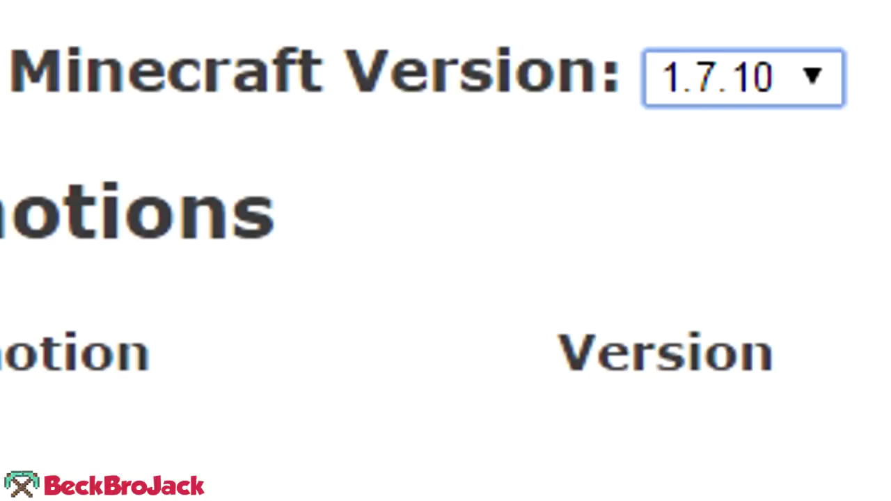
drag(48, 284, 296, 284)
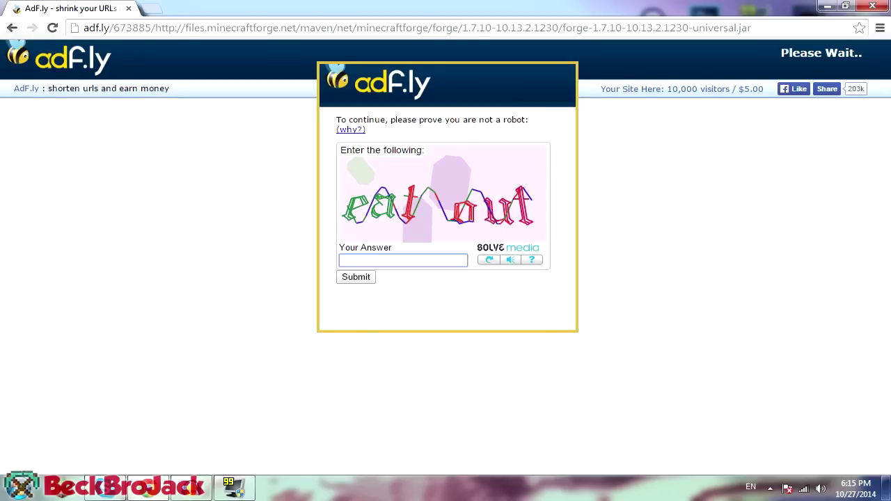
- Answer the adf.ly captcha, stay on and reload the page, and keep the Forge 1.7.10 jar
text(eat out)
key(Return)
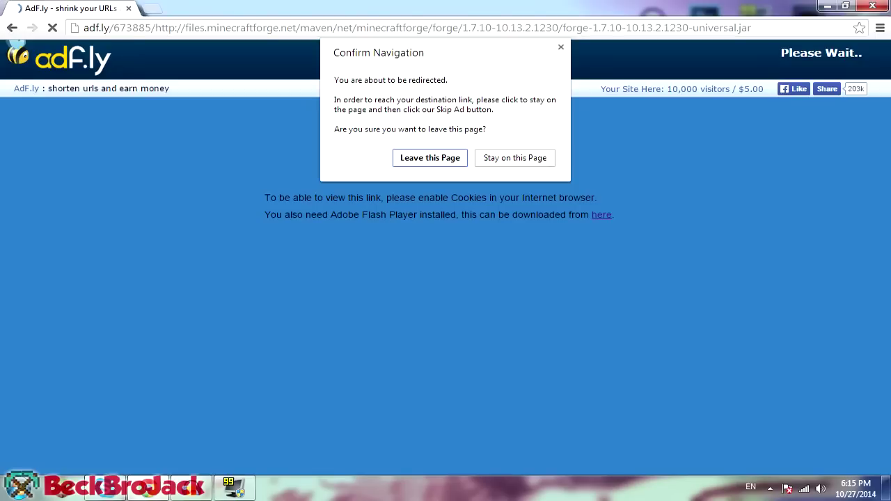
key(Escape)
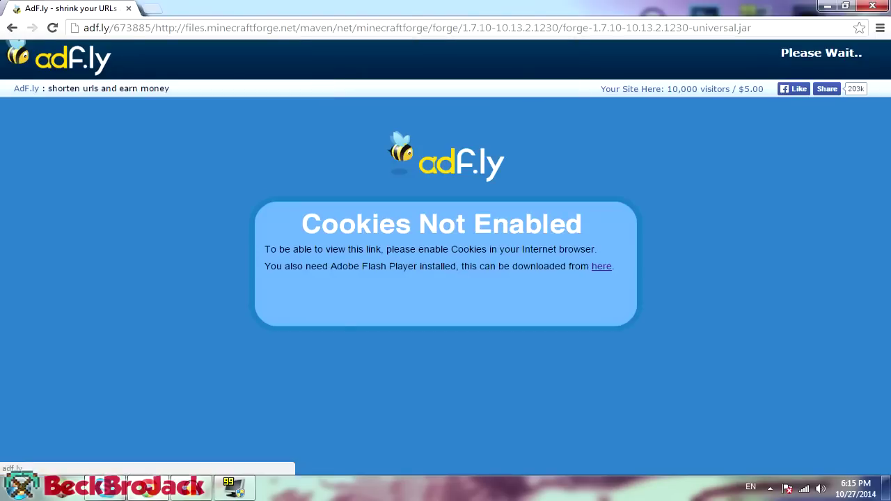
key(F5)
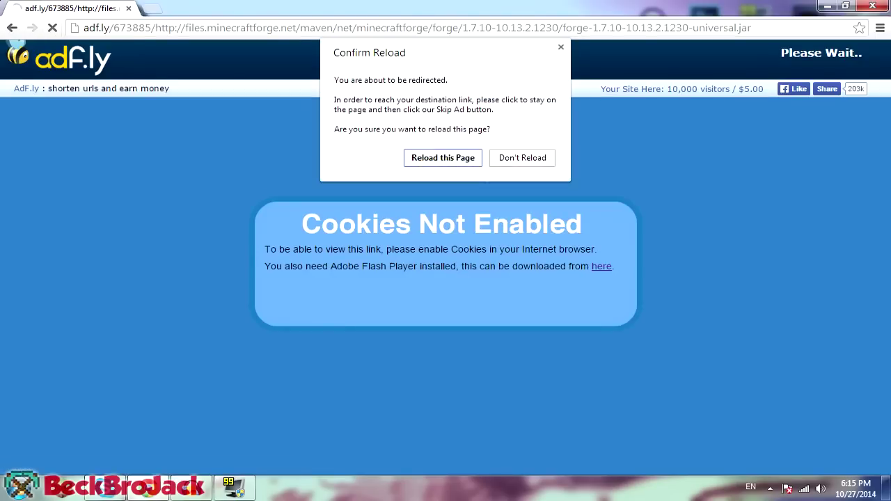
key(Return)
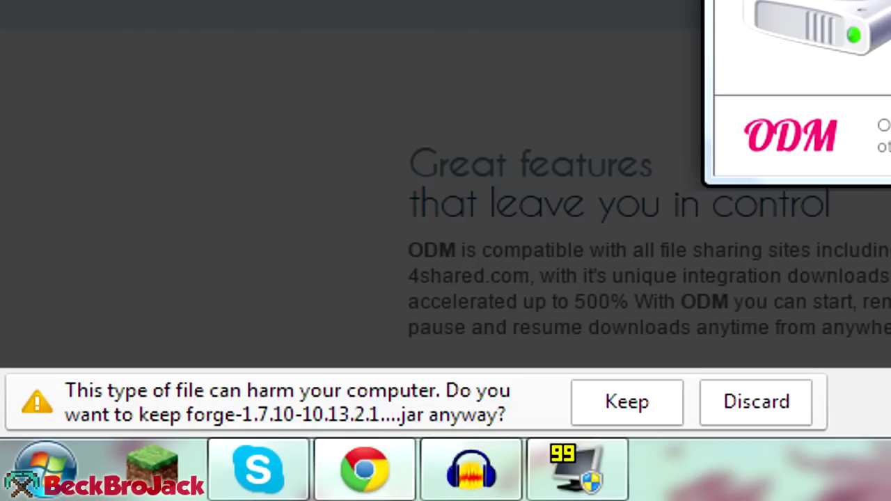
click(626, 403)
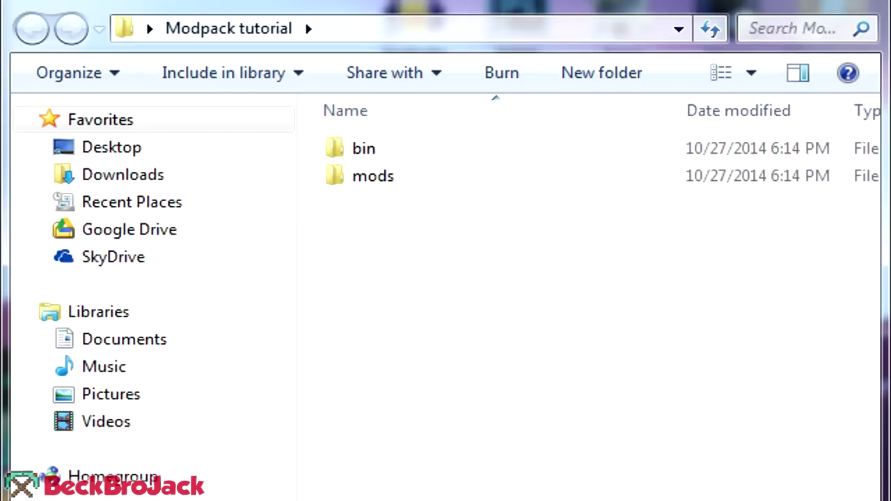
- Paste the Forge jar into the bin folder and rename it to 'modpack'
double_click(363, 148)
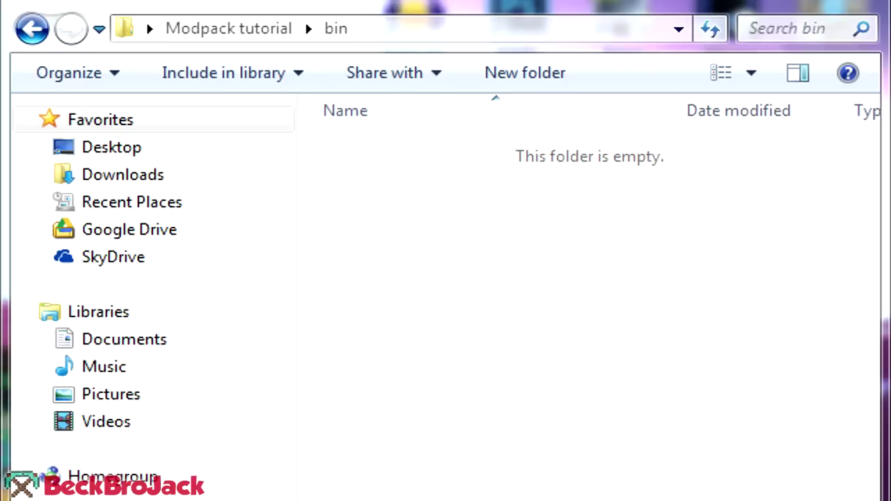
key(ctrl+v)
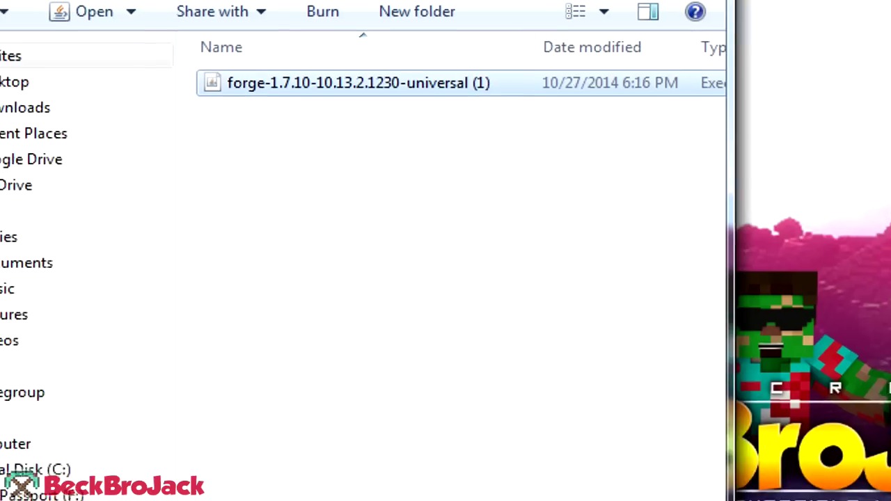
right_click(330, 82)
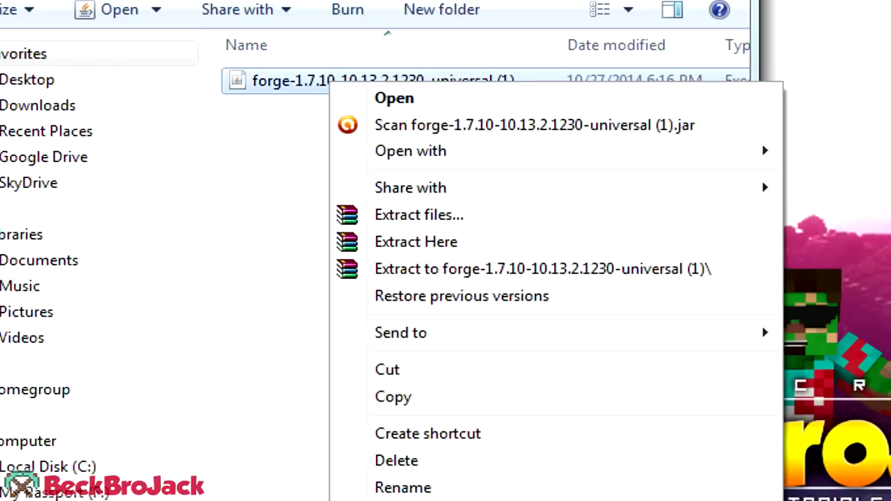
text(m)
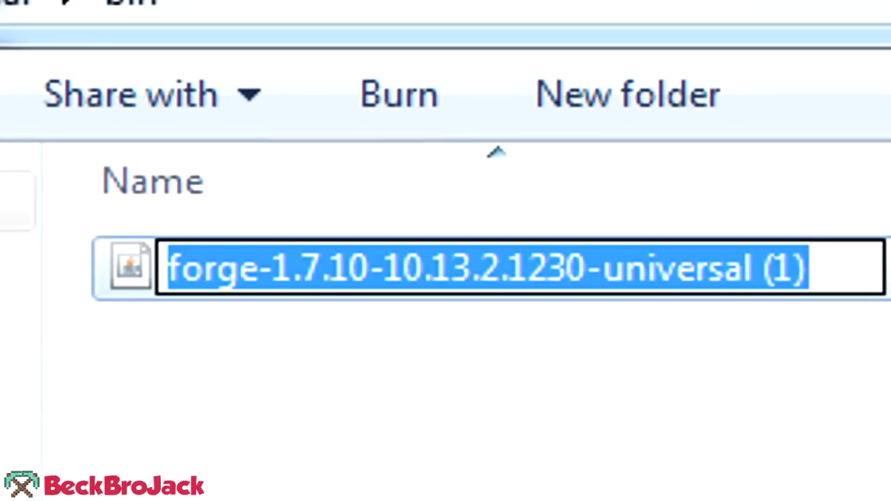
text(modpack)
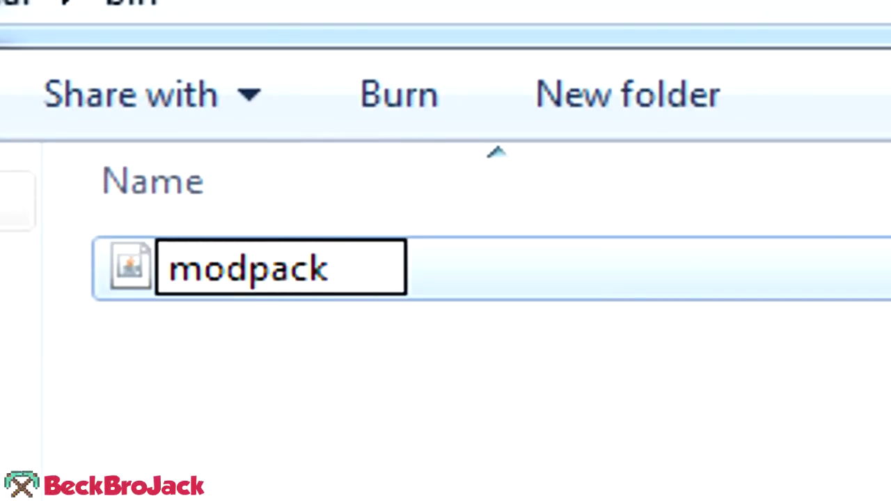
key(Return)
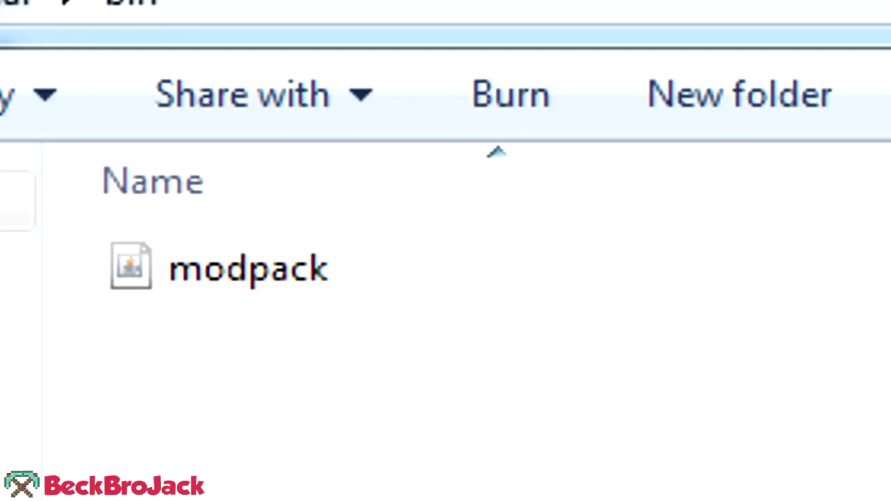
key(BackSpace)
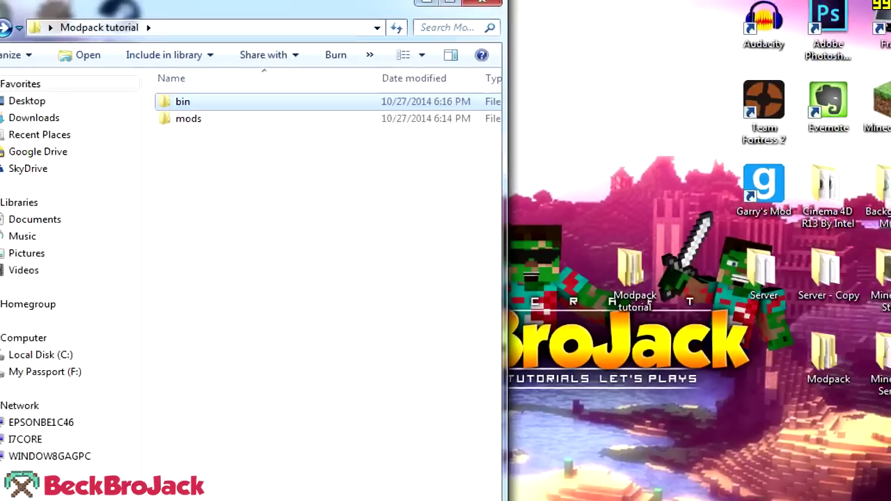
key(super)
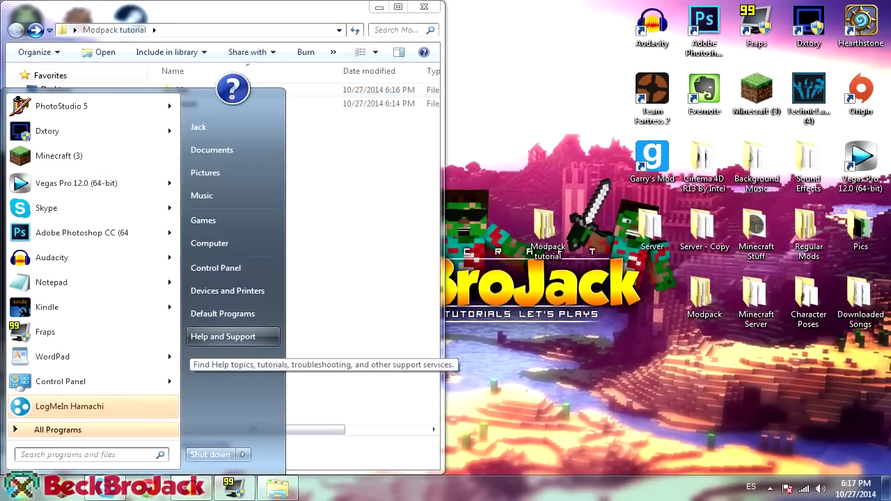
- Open %appdata%\.minecraft\mods in a window docked on the right half
text(%appdata%)
key(Return)
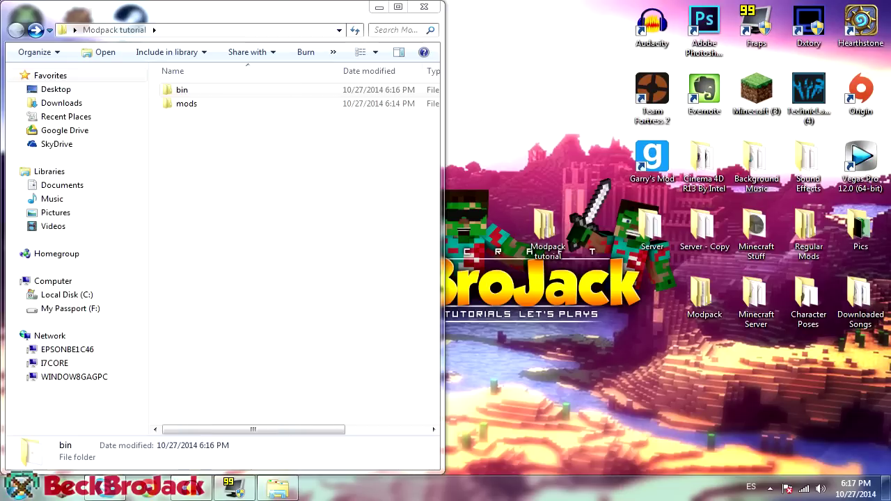
drag(477, 97, 890, 97)
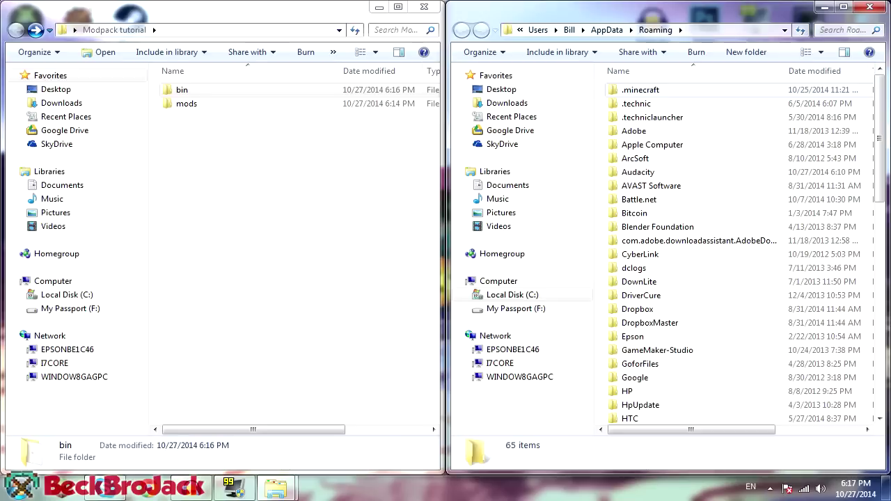
double_click(641, 90)
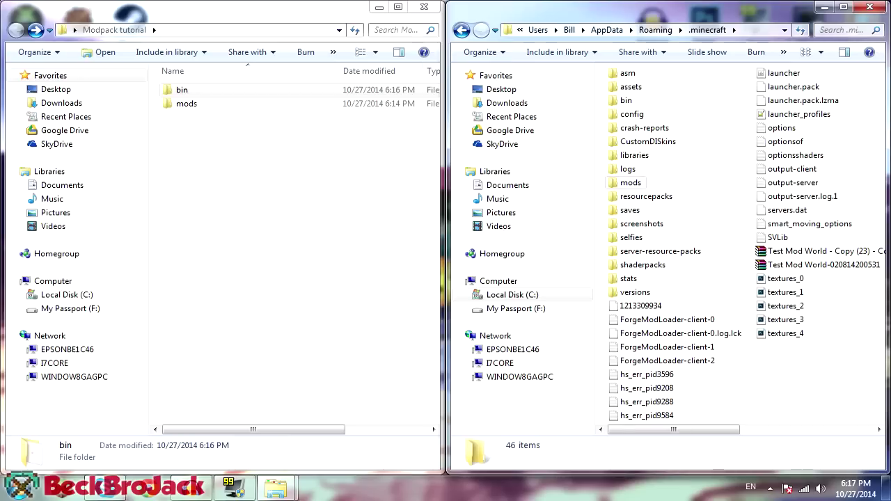
double_click(631, 183)
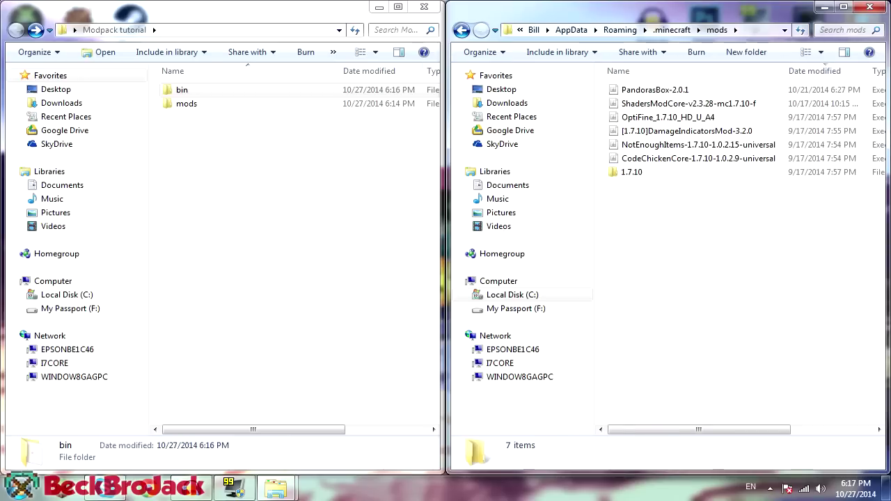
- Paste the PandorasBox, OptiFine and DamageIndicators jars into Modpack tutorial\mods
click(654, 90)
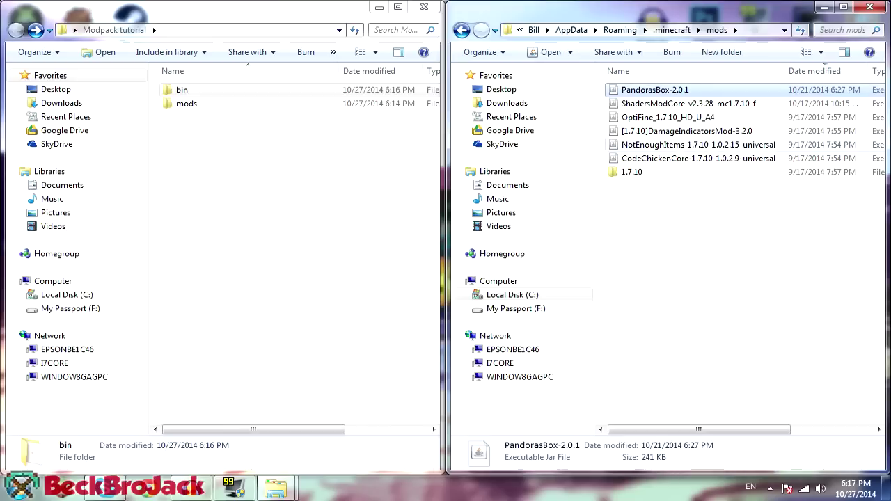
ctrl+click(668, 117)
ctrl+click(686, 131)
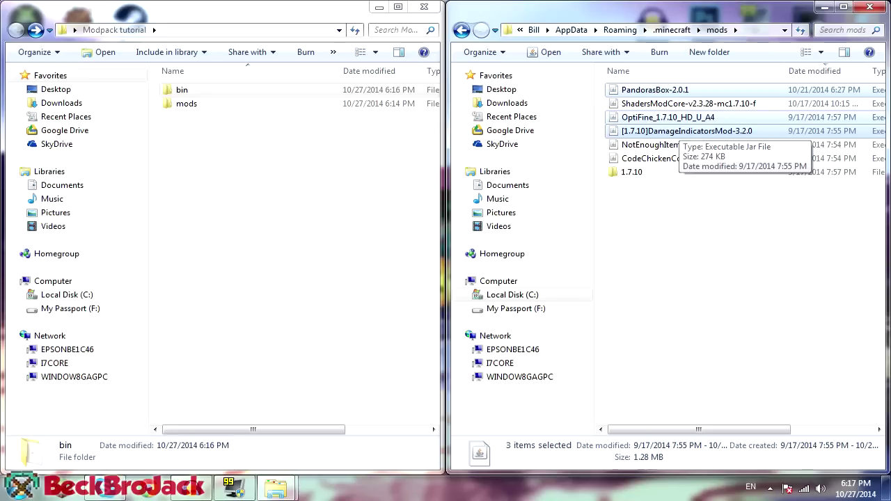
double_click(187, 103)
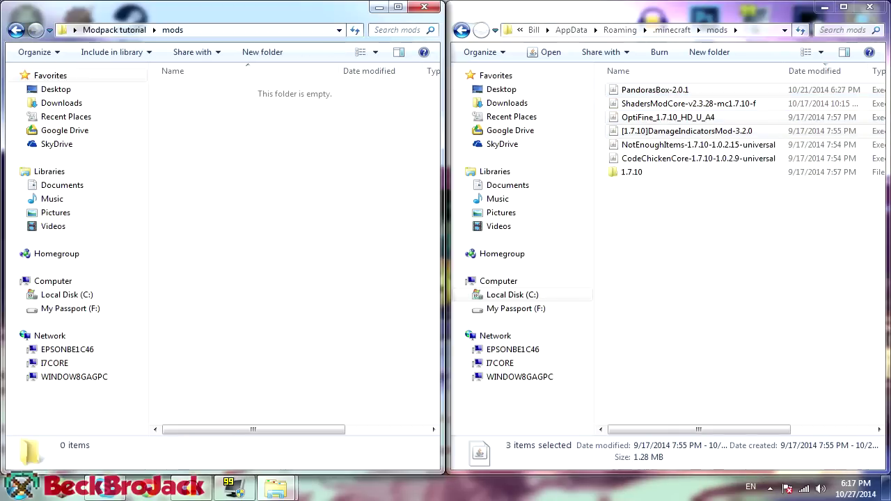
key(ctrl+v)
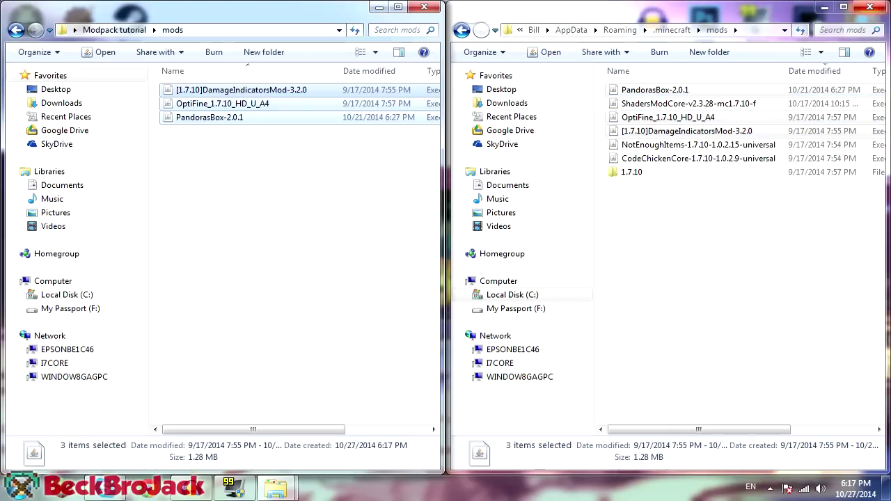
click(869, 6)
click(299, 279)
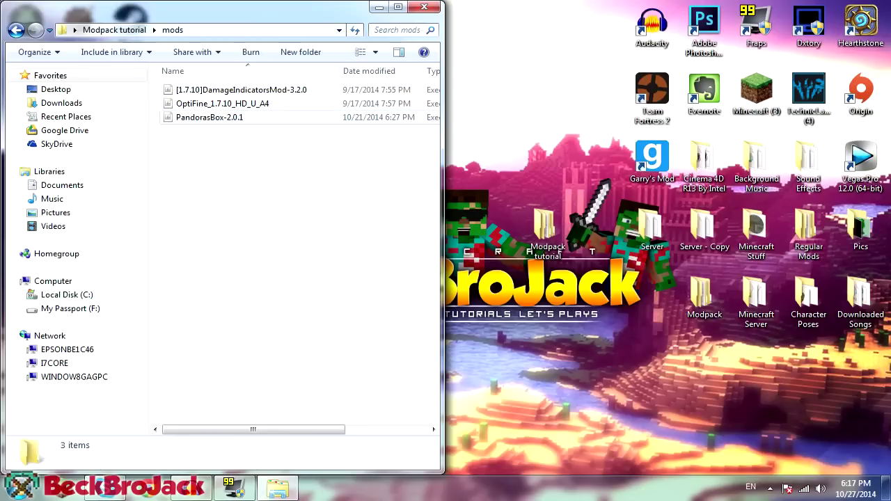
mouse_move(252, 429)
mouse_down()
mouse_move(335, 429)
mouse_move(252, 429)
mouse_up()
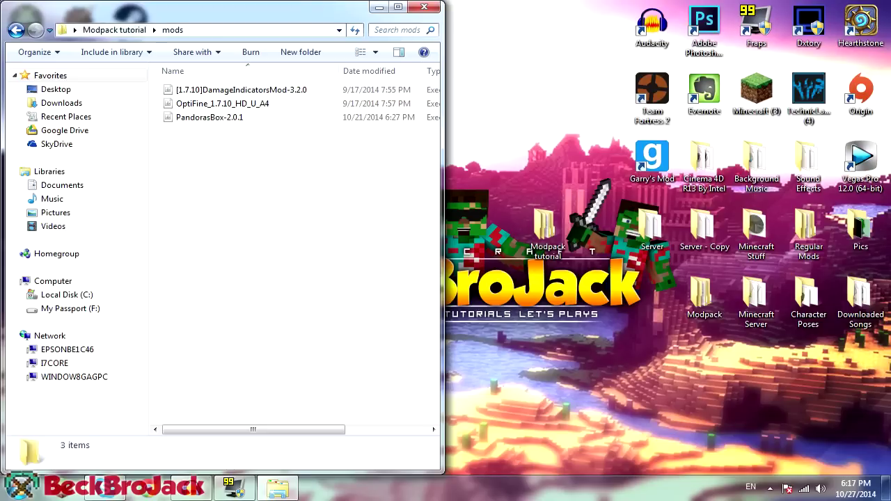
- Return to Modpack tutorial, select bin and mods, and show their context menu
click(16, 30)
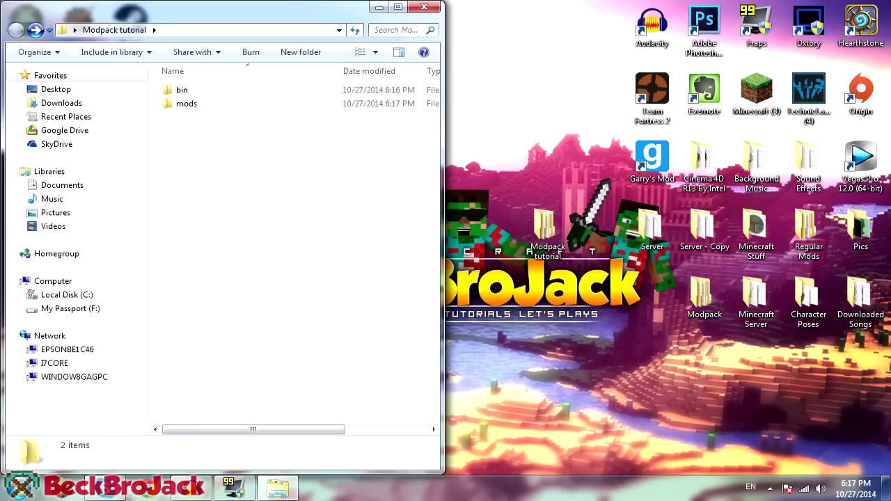
drag(197, 133, 257, 84)
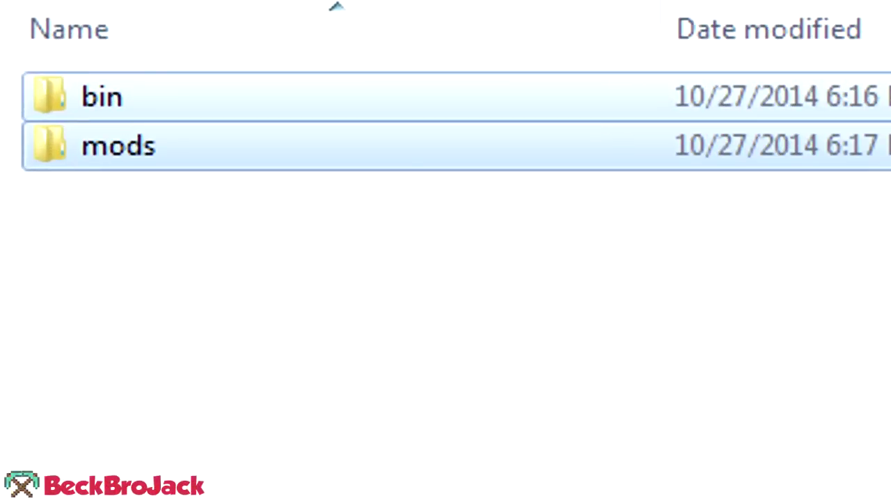
key(shift+F10)
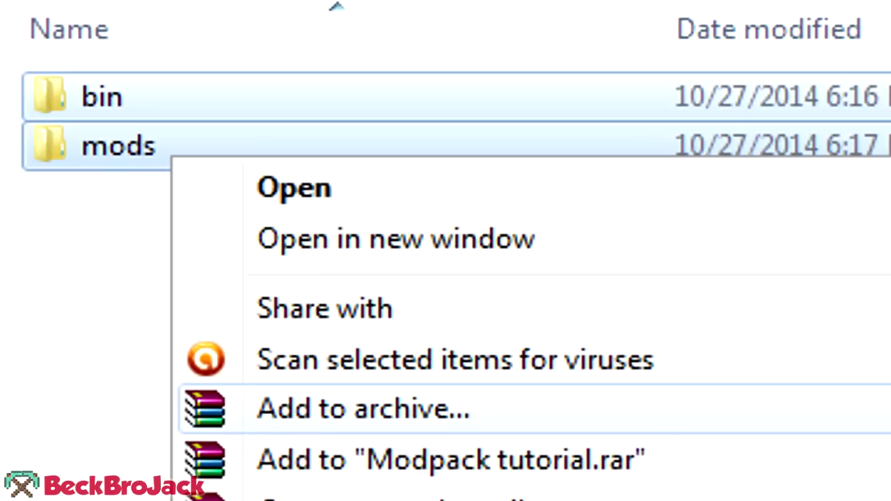
- Archive bin and mods in ZIP format as 'Modpack.zip'
click(363, 409)
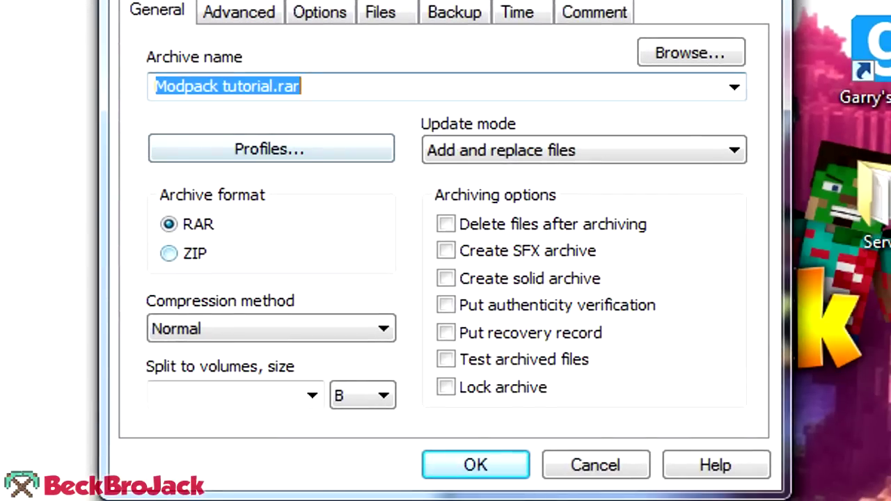
click(168, 254)
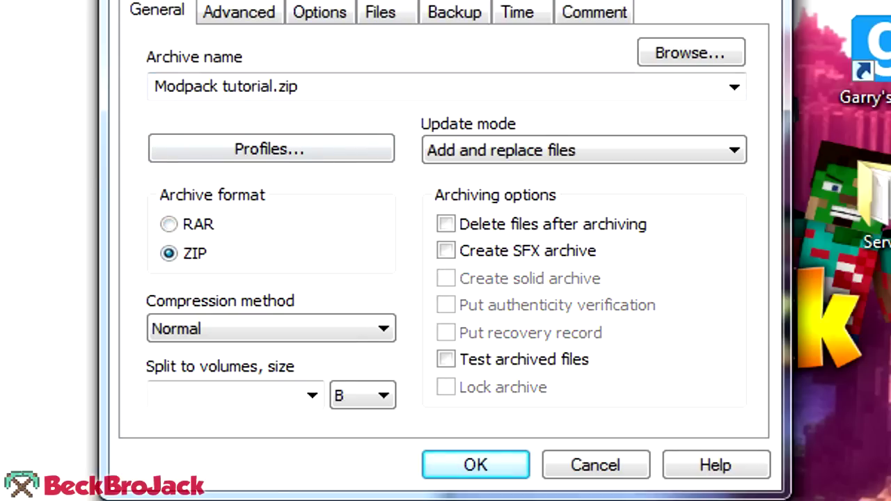
click(263, 85)
click(263, 85)
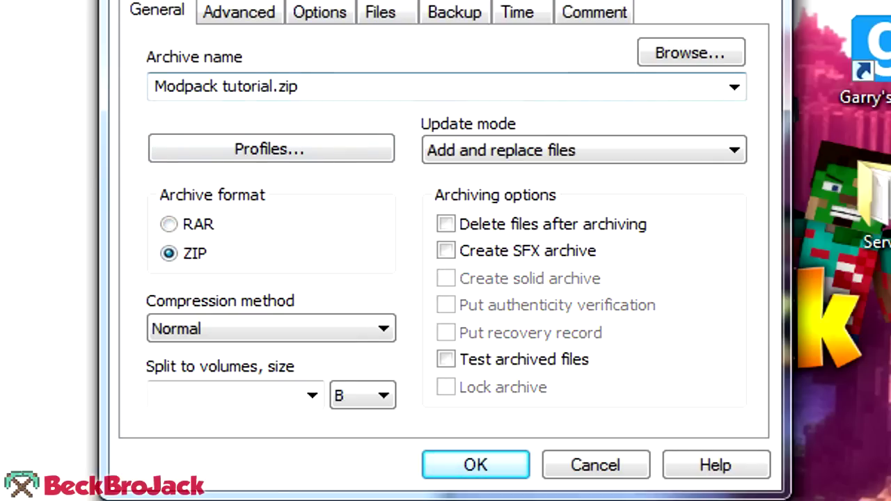
drag(274, 86, 220, 85)
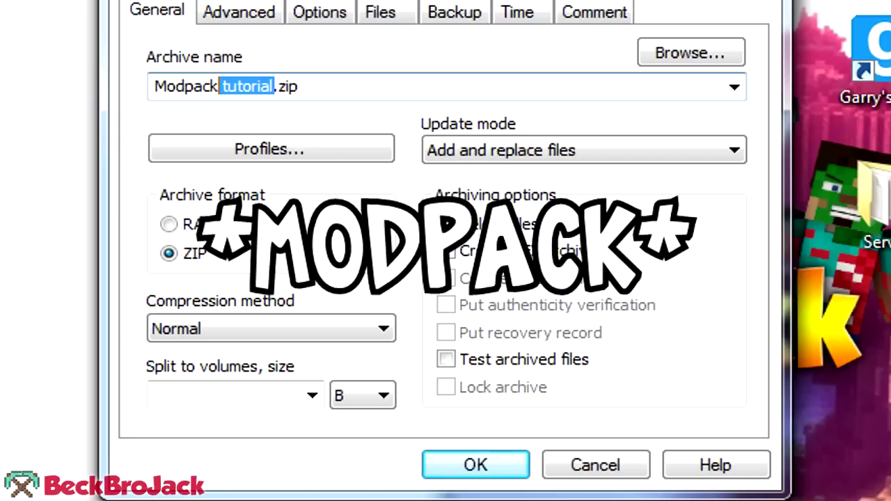
key(BackSpace)
key(Return)
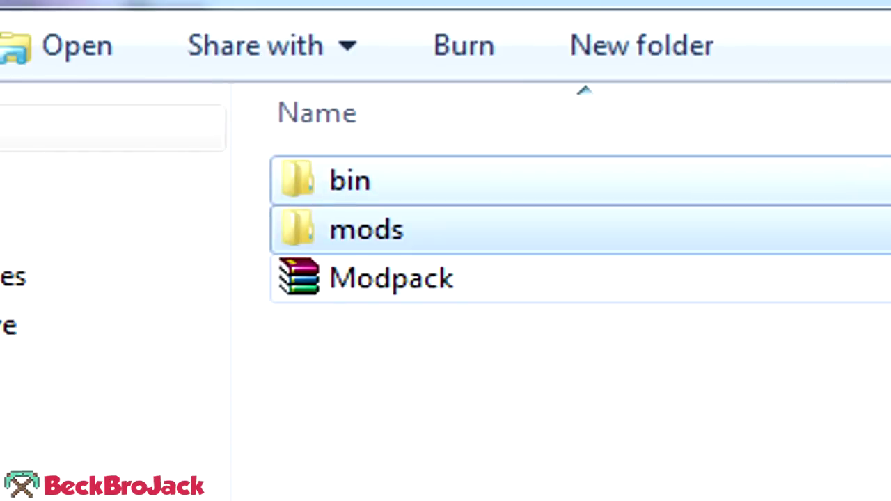
click(390, 279)
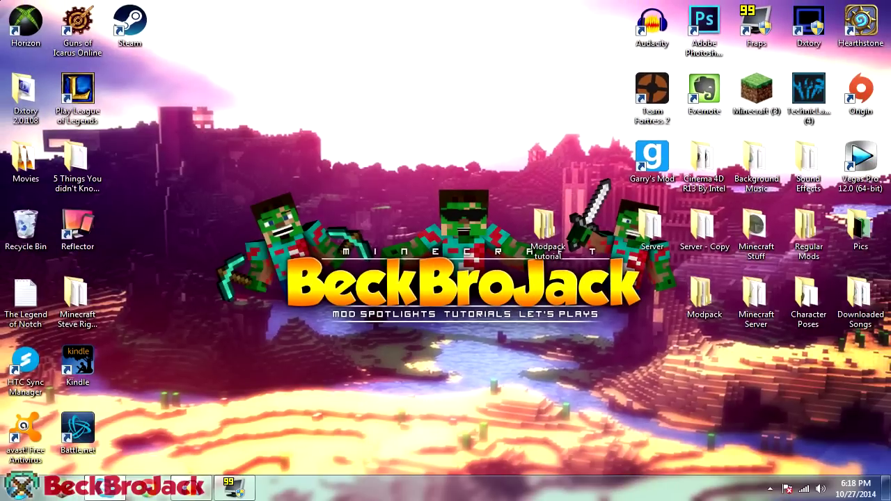
drag(545, 226, 443, 159)
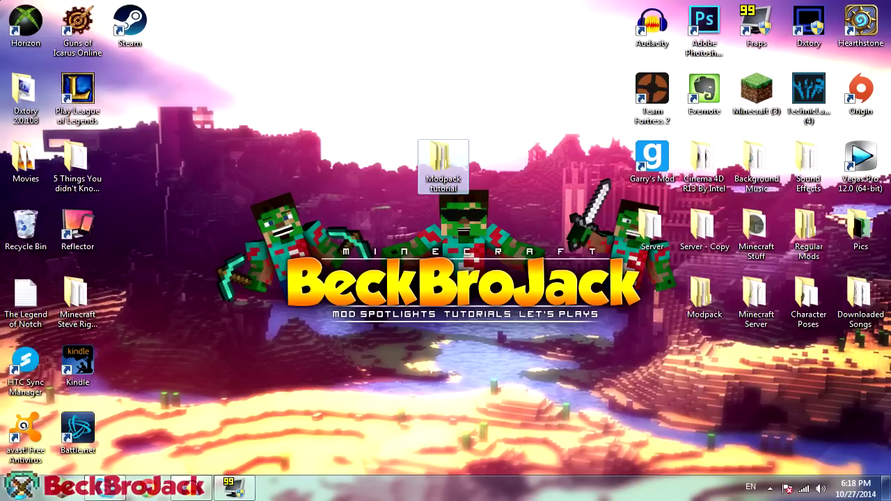
- Launch Chrome and load dropbox.com/home
click(148, 488)
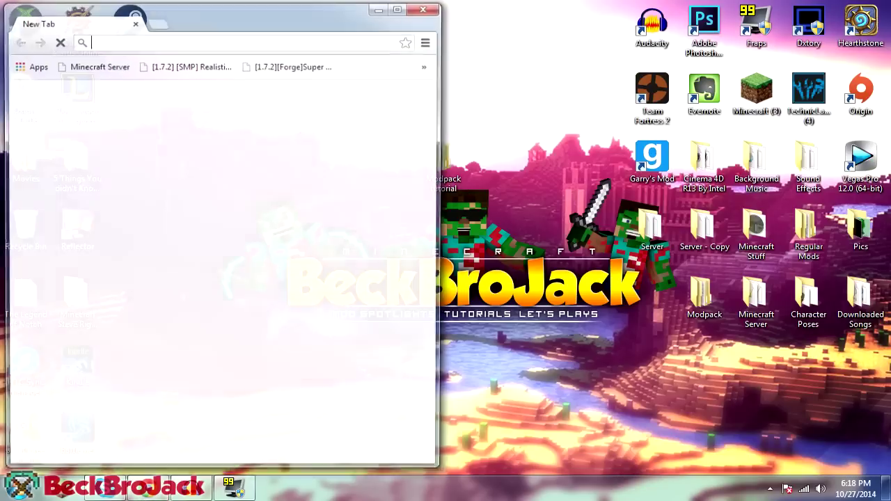
text(d)
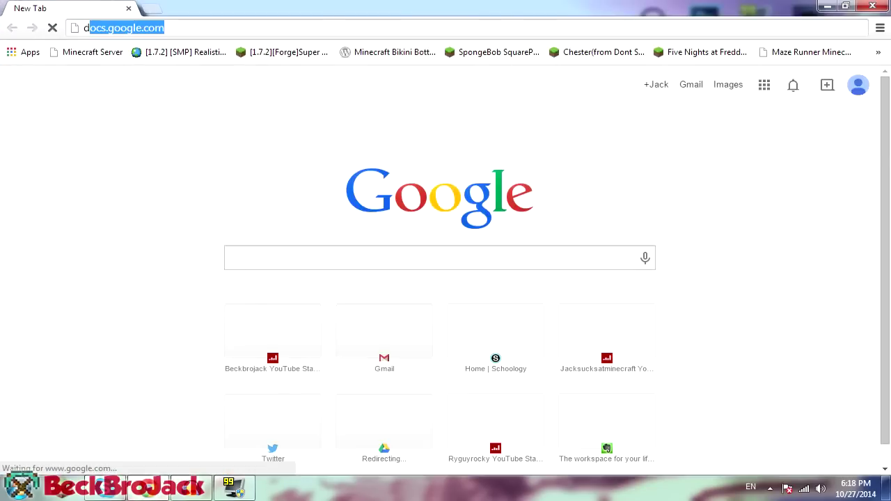
text(rop)
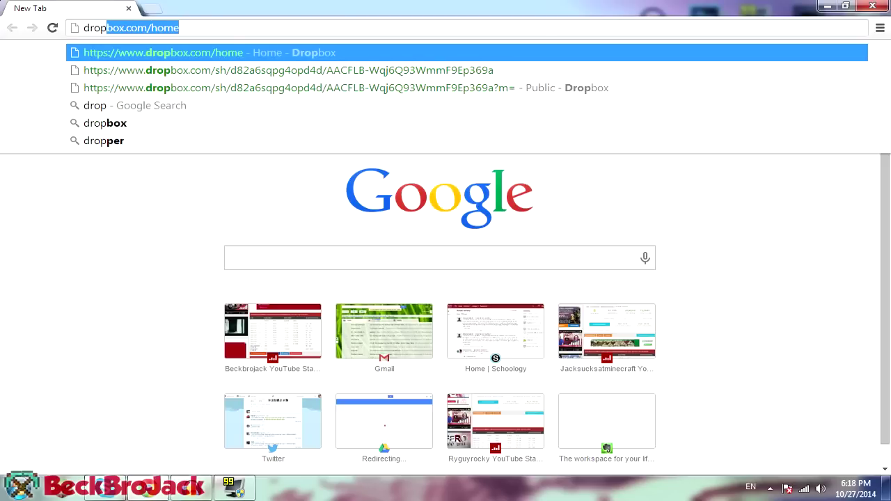
key(Return)
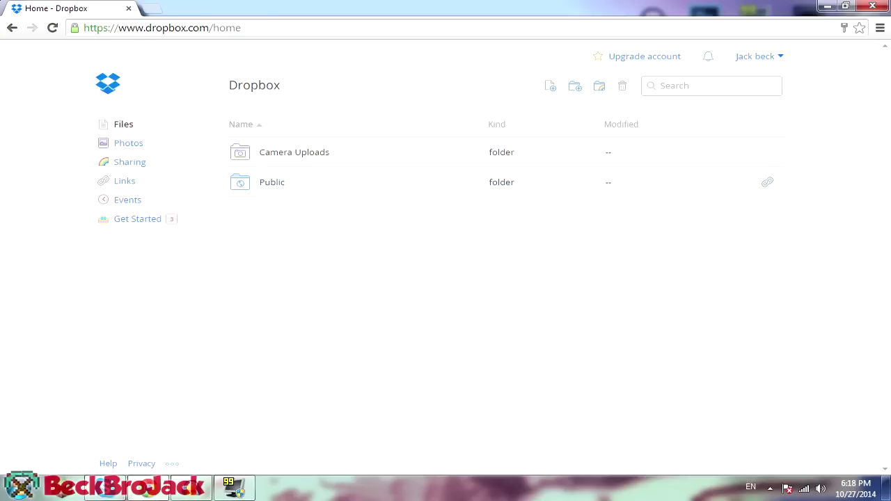
- Upload Modpack.zip from Desktop\Modpack tutorial into the Dropbox Public folder
click(272, 182)
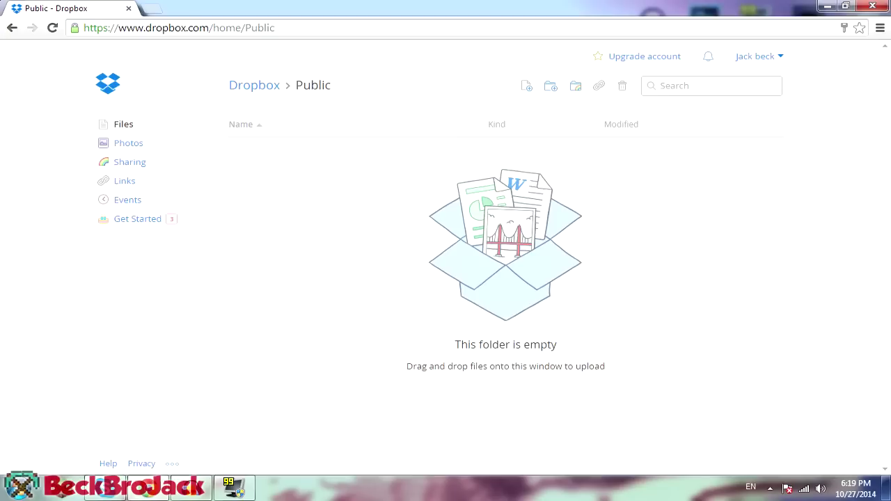
right_click(334, 173)
click(374, 185)
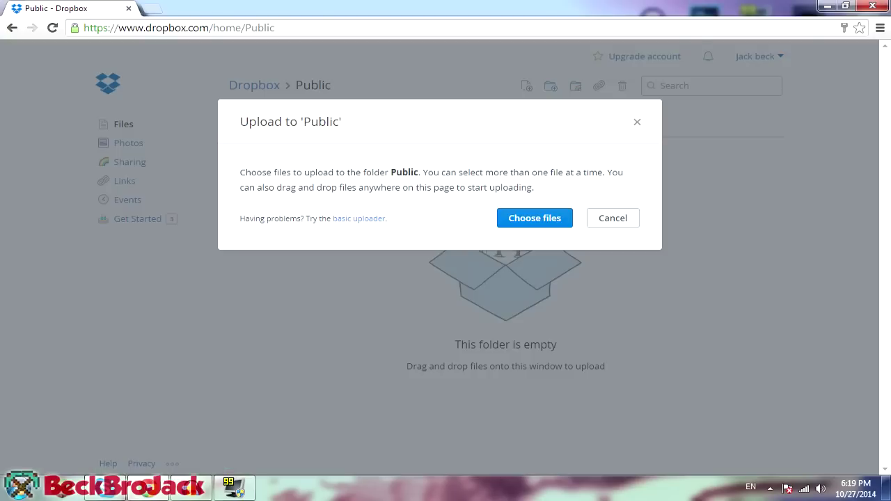
click(535, 218)
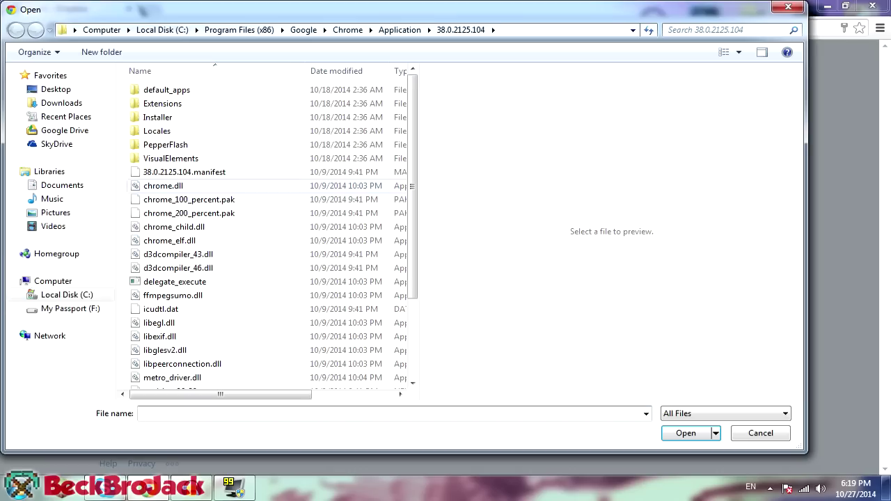
click(56, 89)
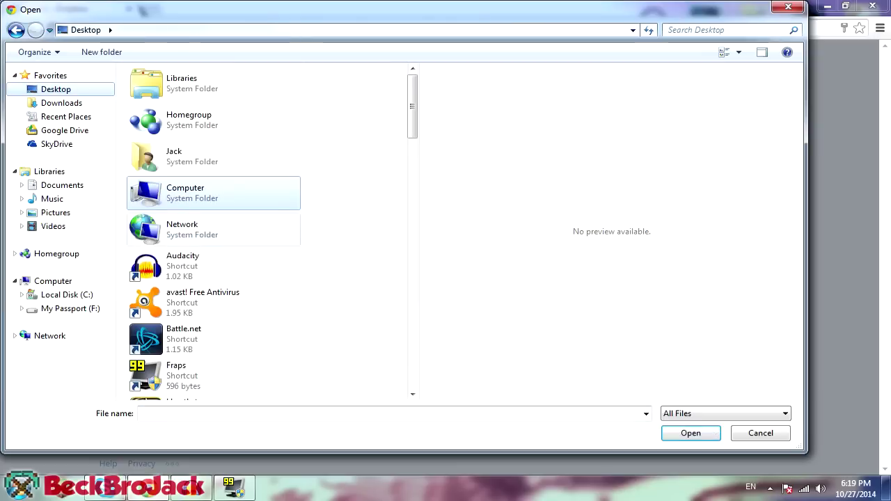
scroll(209, 173, down, 1)
scroll(267, 232, down, 8)
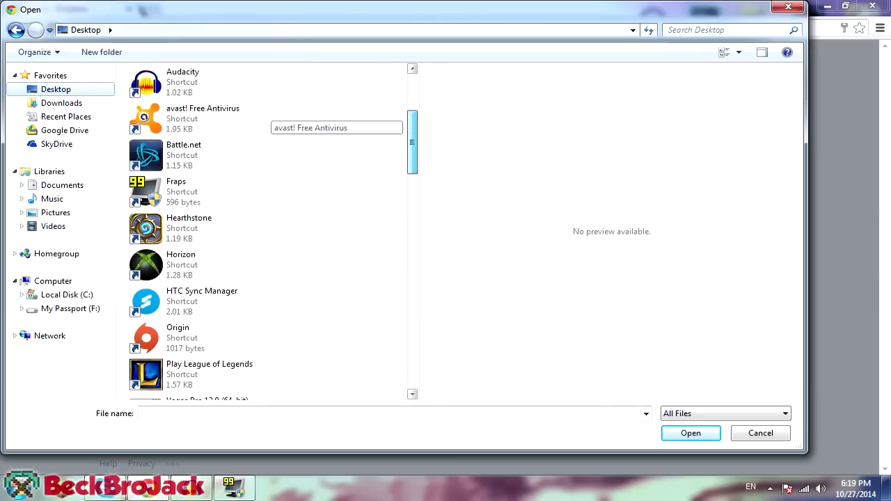
scroll(266, 231, down, 1)
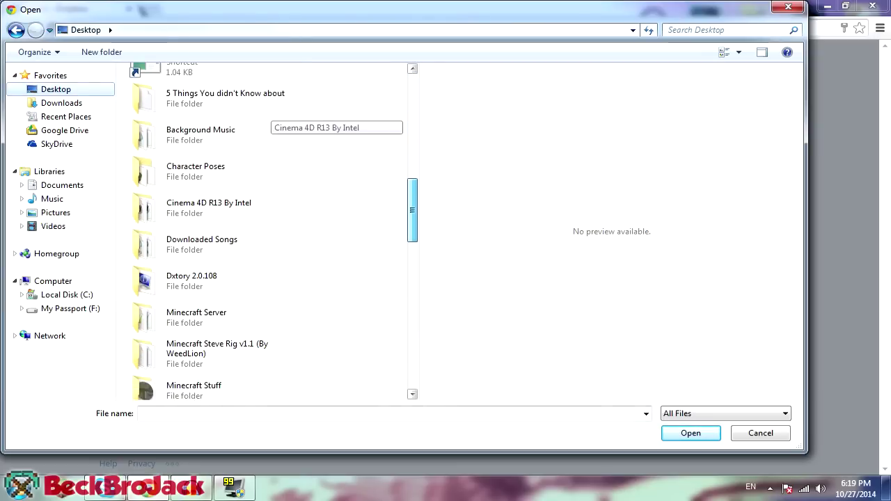
scroll(266, 231, down, 5)
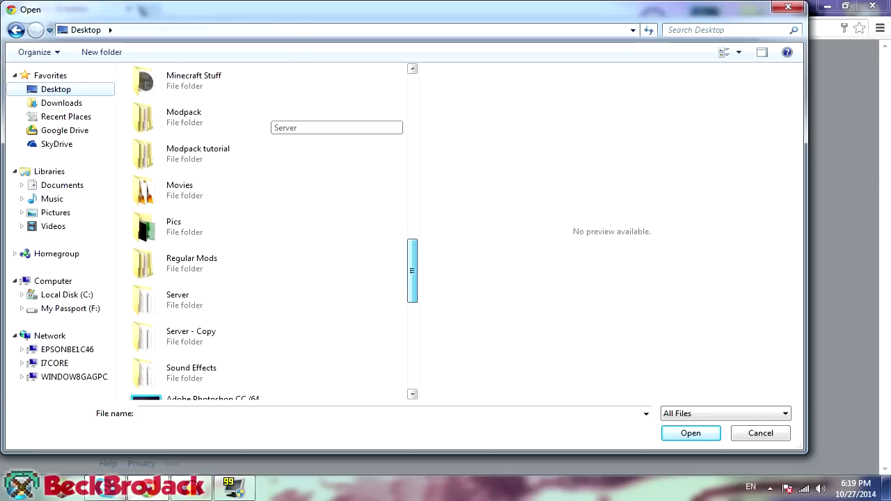
double_click(198, 152)
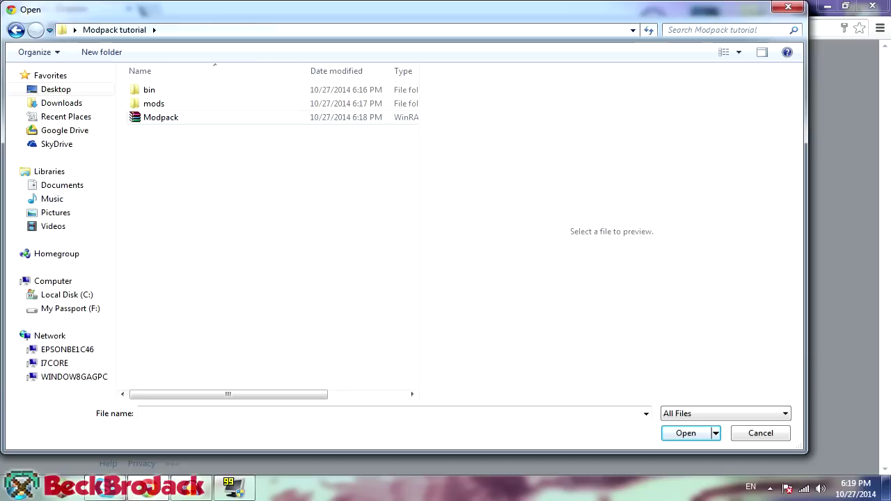
click(161, 117)
key(Return)
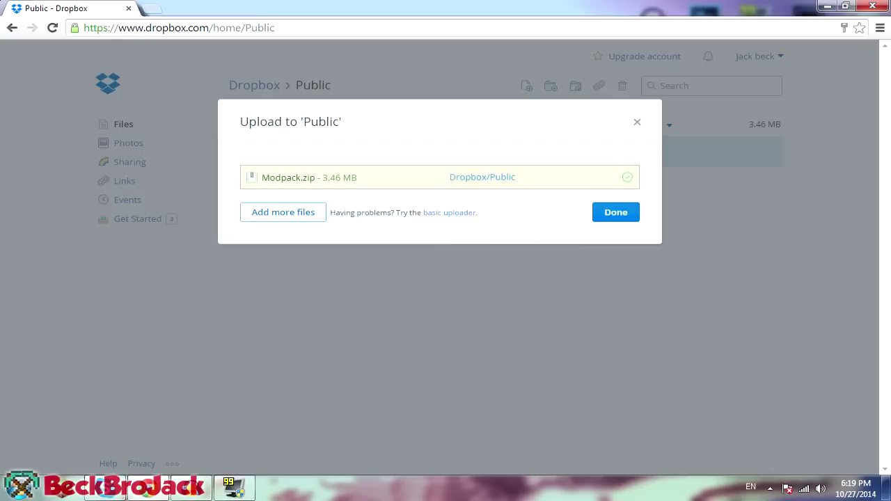
key(Escape)
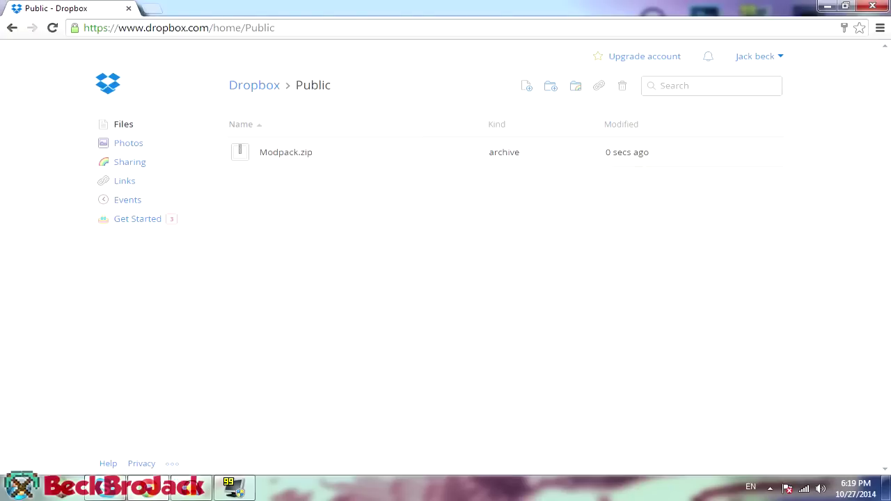
- Select Modpack.zip and bring up its public link
click(286, 152)
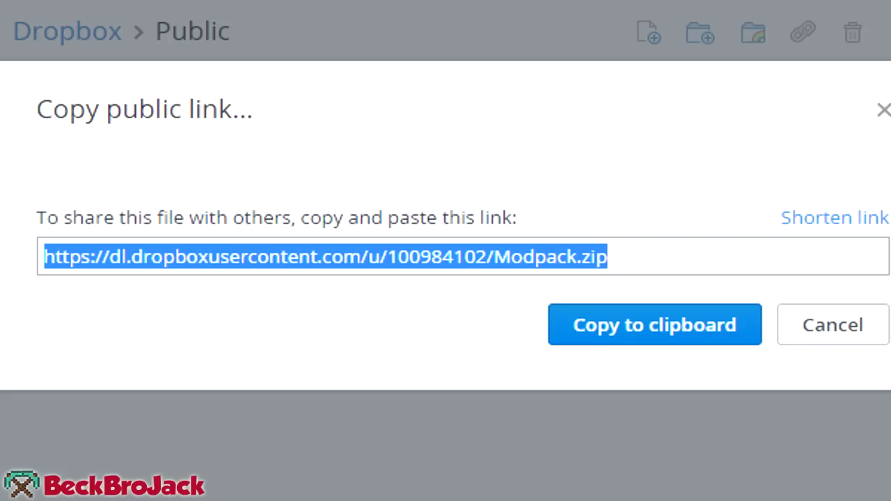
key(Escape)
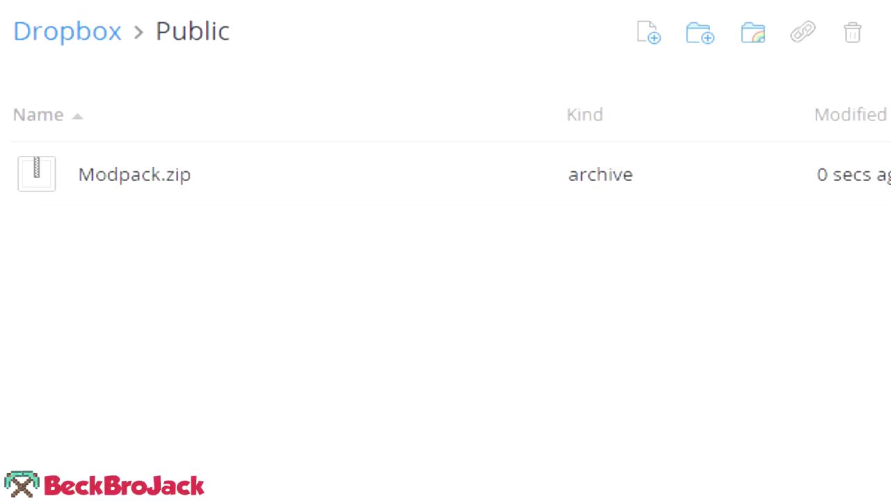
key(ctrl+t)
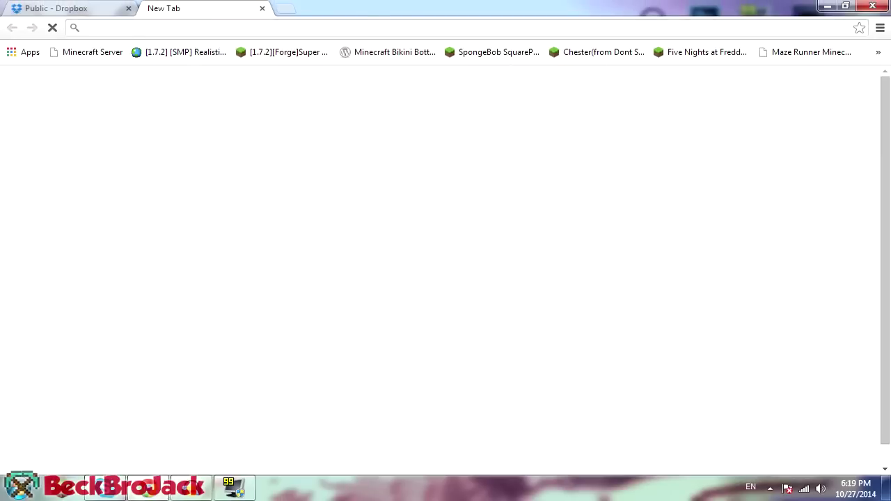
- Load technicpack.net in the new tab and show the Modpacks menu
text(tec)
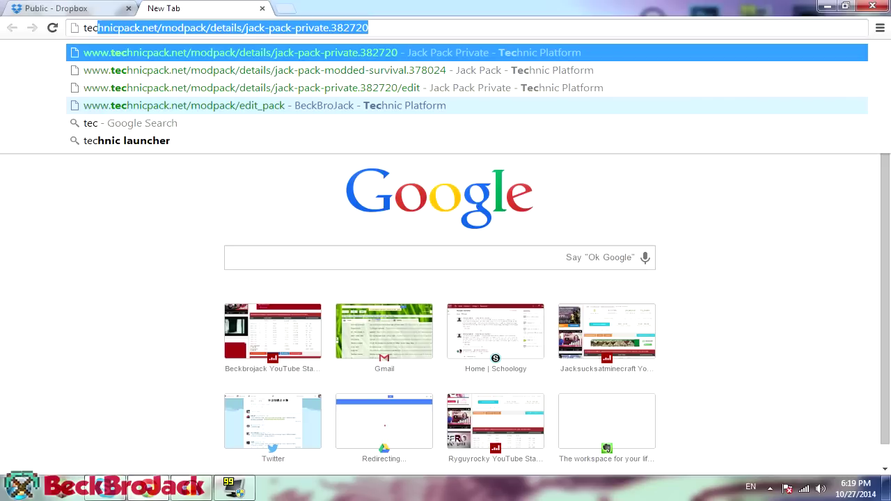
text(hni)
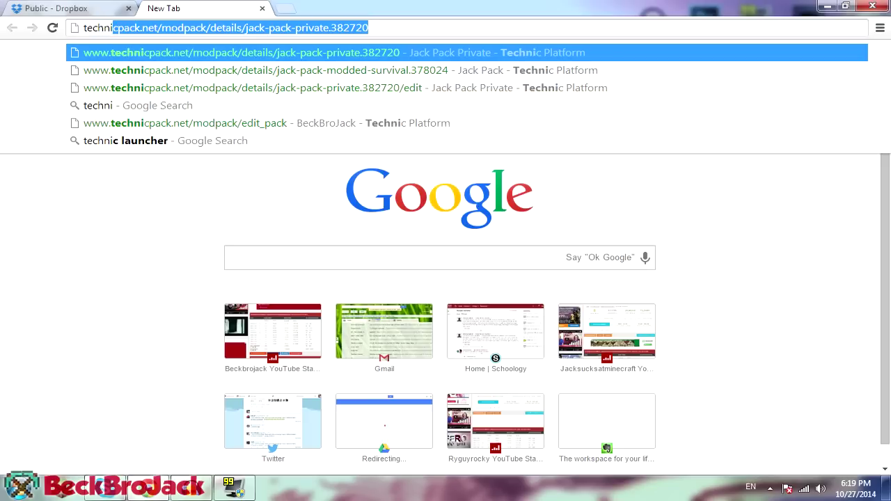
text(cpack.net)
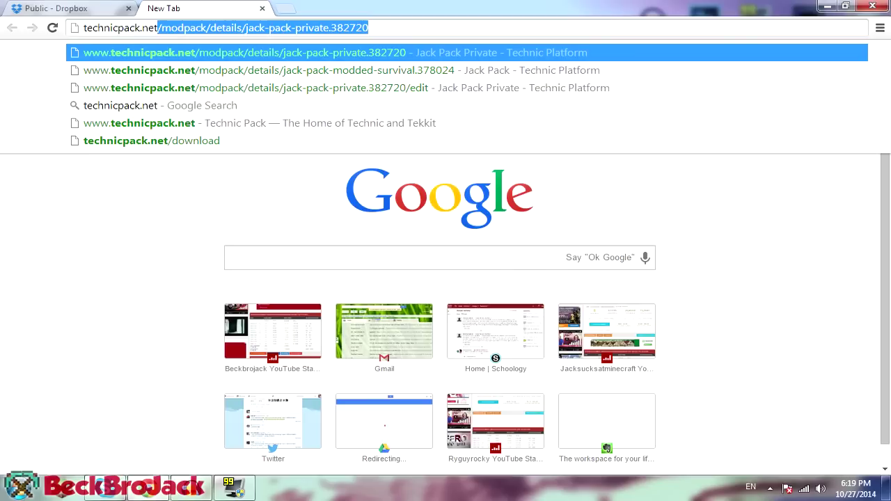
key(Return)
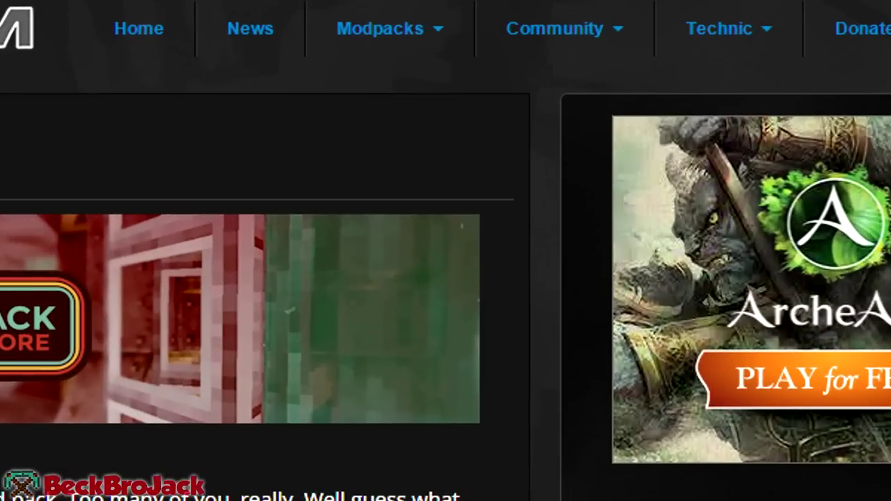
mouse_move(380, 28)
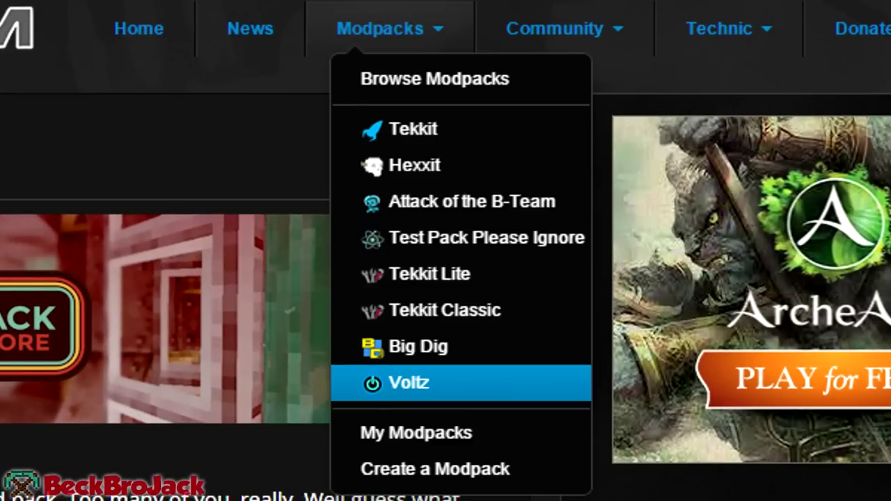
- Start a new modpack named 'asdfasdf' for Minecraft 1.7.10, marked as a Hidden Pack
click(436, 469)
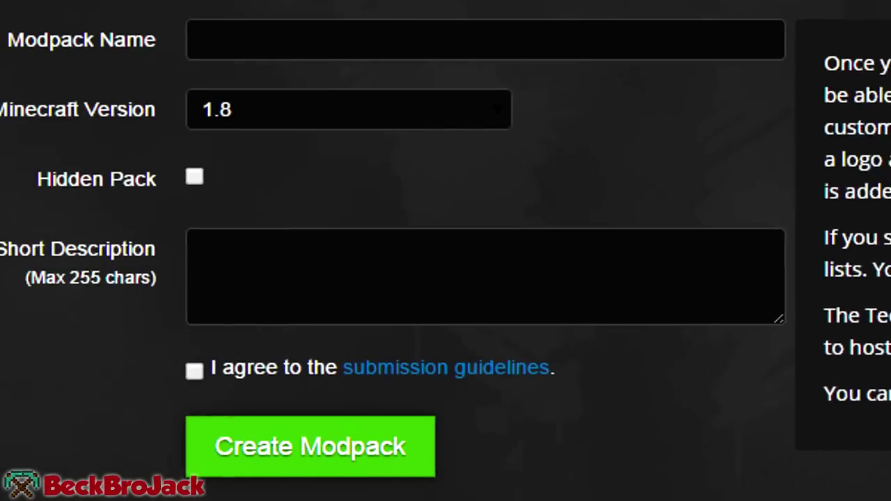
click(518, 39)
text(asdfasdf)
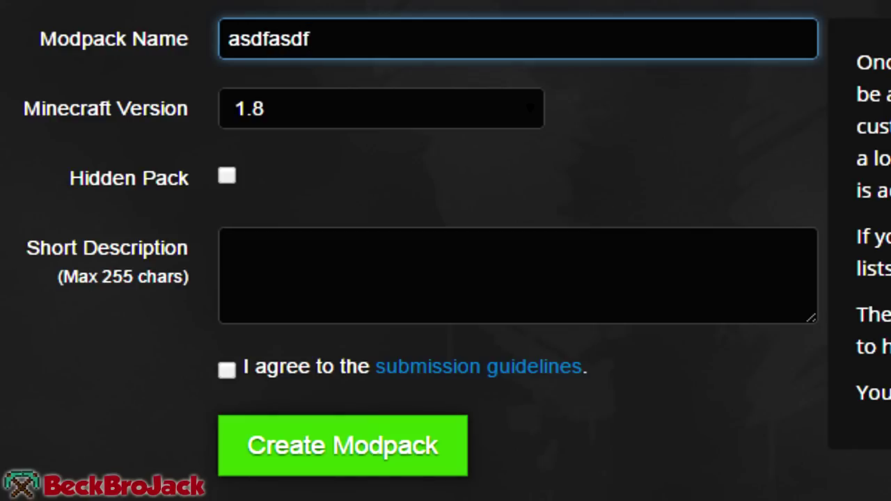
click(381, 109)
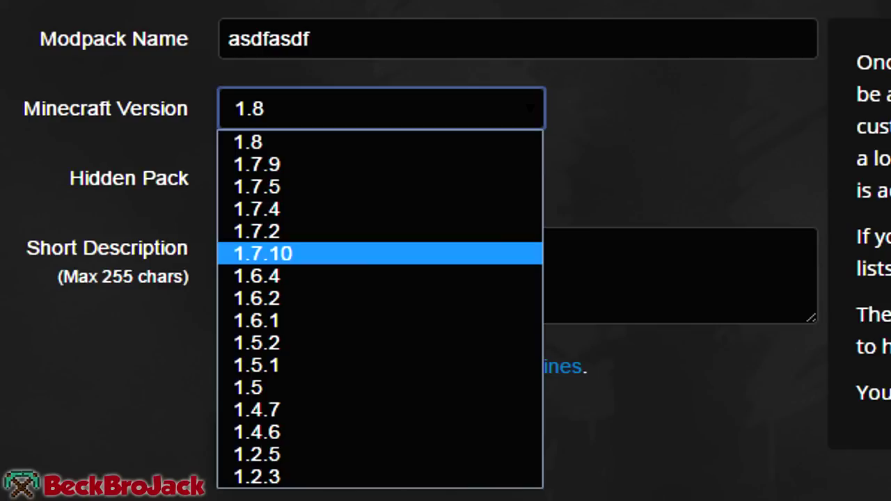
key(Return)
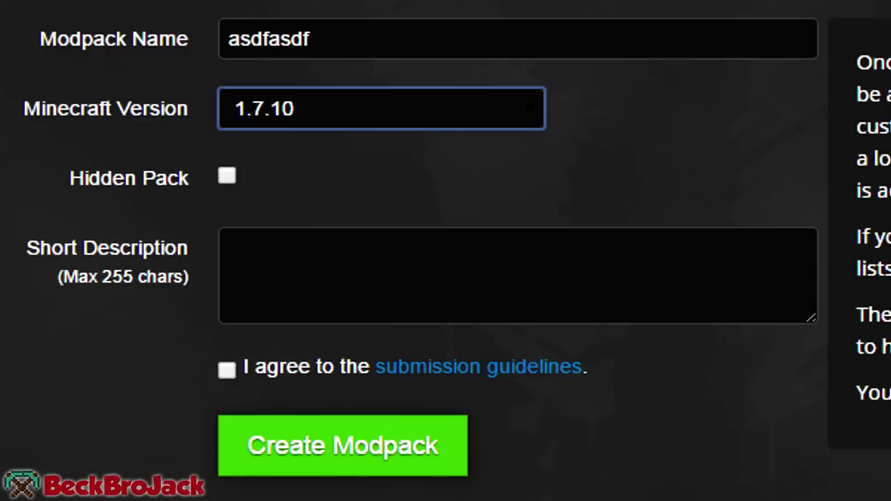
key(Tab)
key(space)
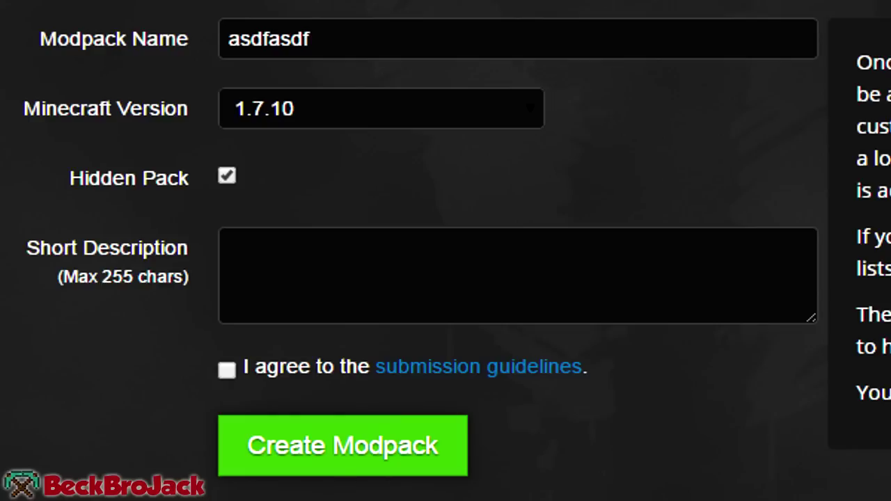
- Add the description 'asdfasdfasdfdasf', accept the guidelines, lengthen the name, and create the modpack
click(230, 248)
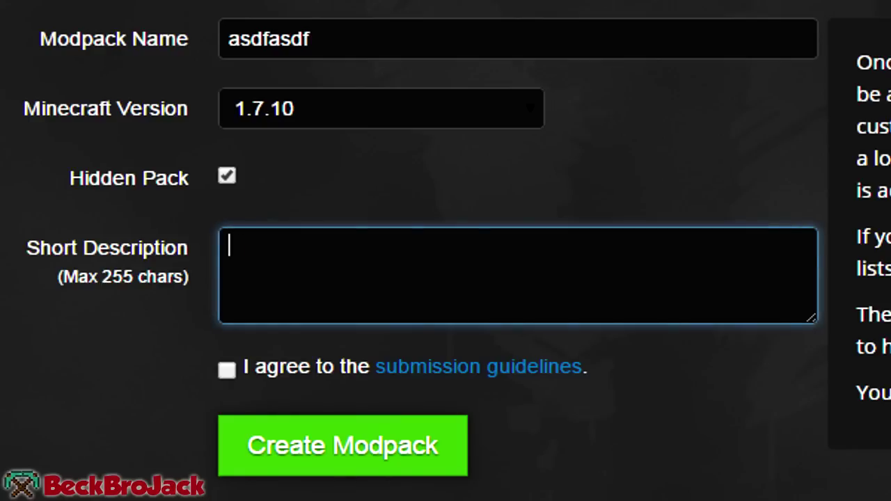
text(asdfasdfasdfdasf)
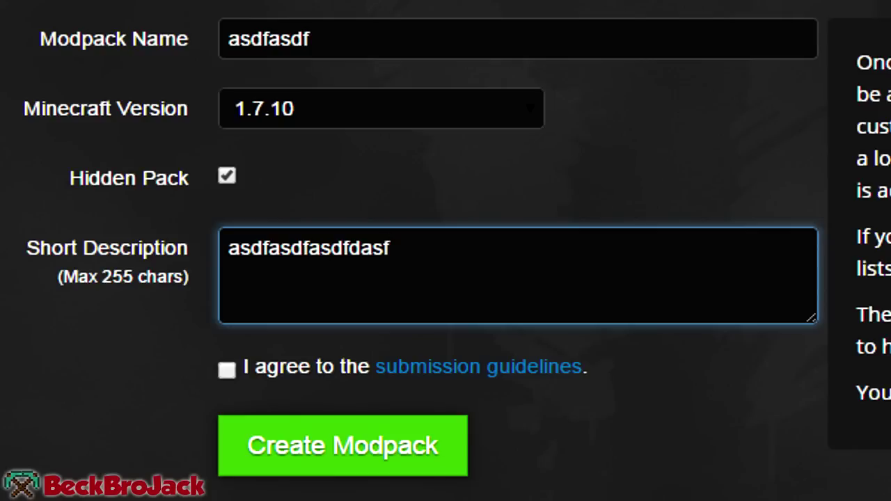
click(227, 370)
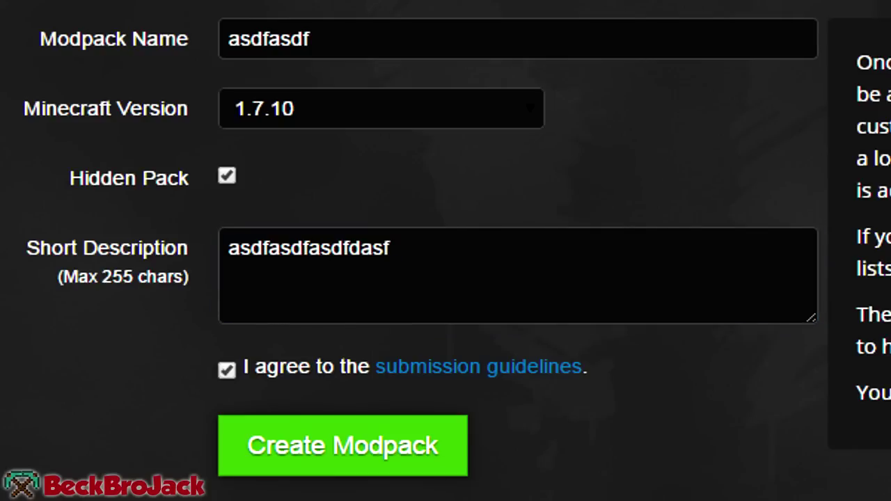
click(310, 39)
text(asdfasdfasdfsfdsaff)
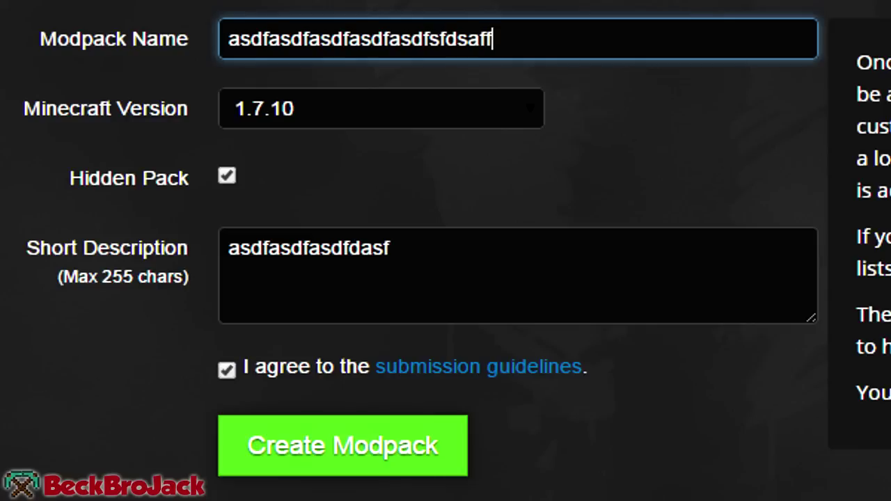
click(342, 446)
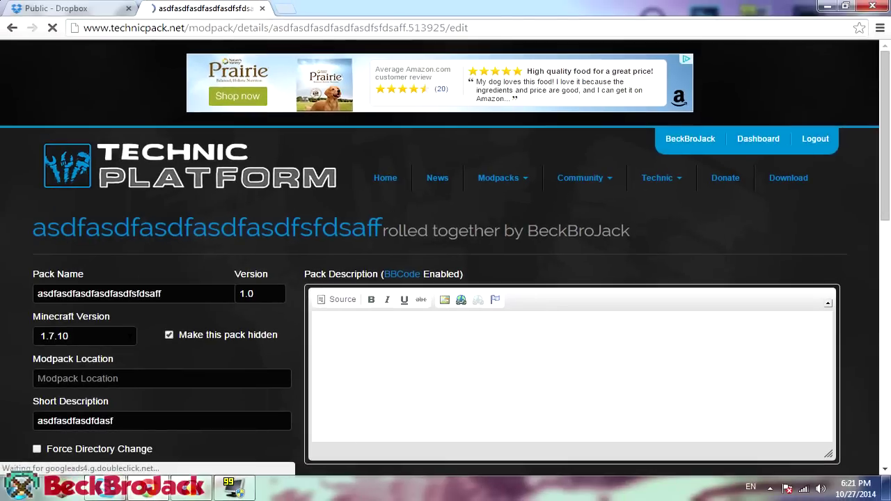
- Copy the public Dropbox link for Modpack.zip from the Public folder
scroll(446, 278, down, 1)
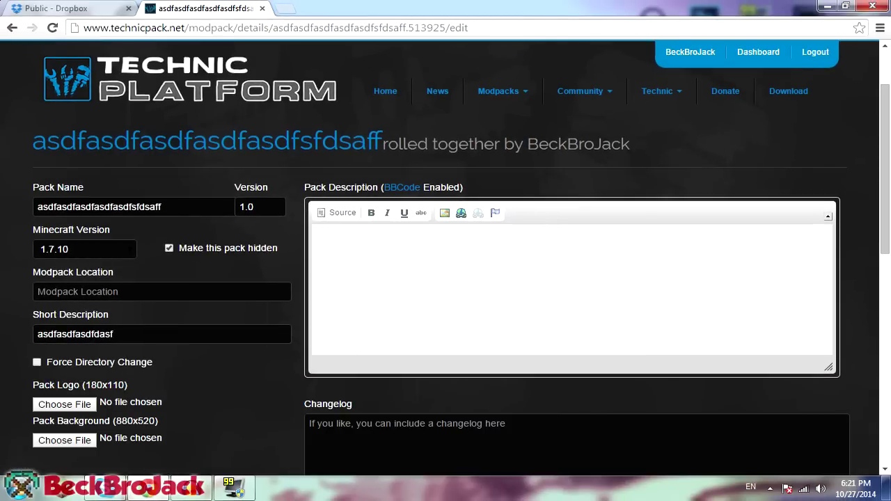
key(ctrl+shift+Tab)
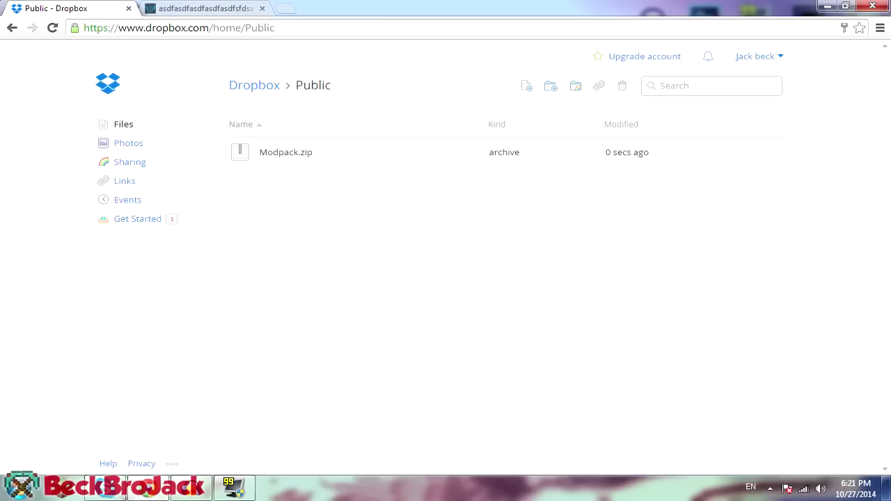
click(362, 152)
click(339, 124)
click(531, 221)
key(ctrl+Tab)
- Paste the Dropbox link as the Modpack Location and save the modpack settings
click(162, 292)
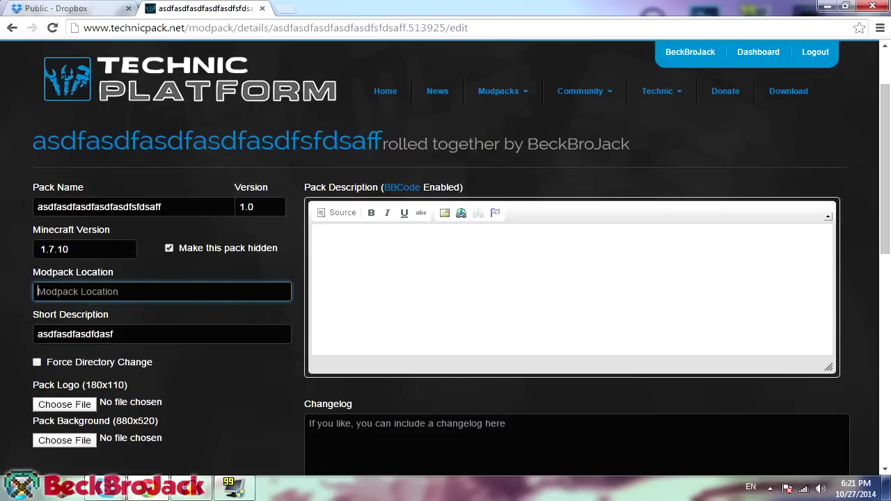
key(ctrl+v)
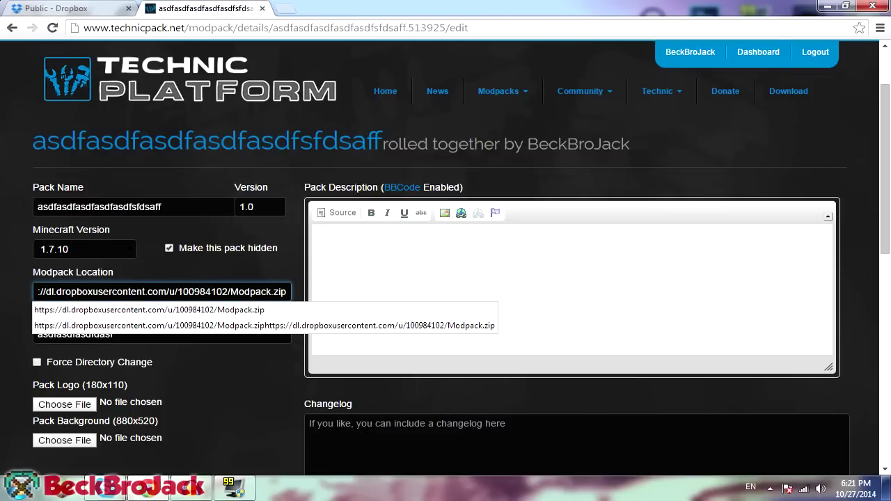
key(Escape)
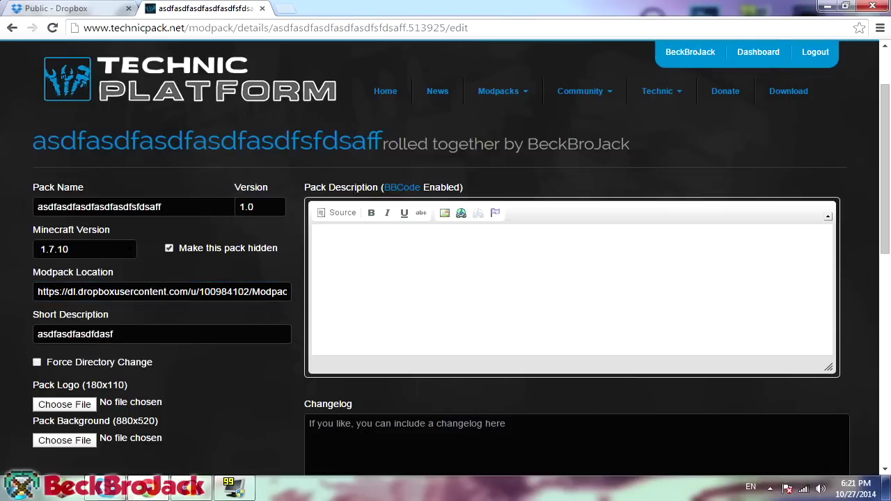
scroll(446, 279, down, 2)
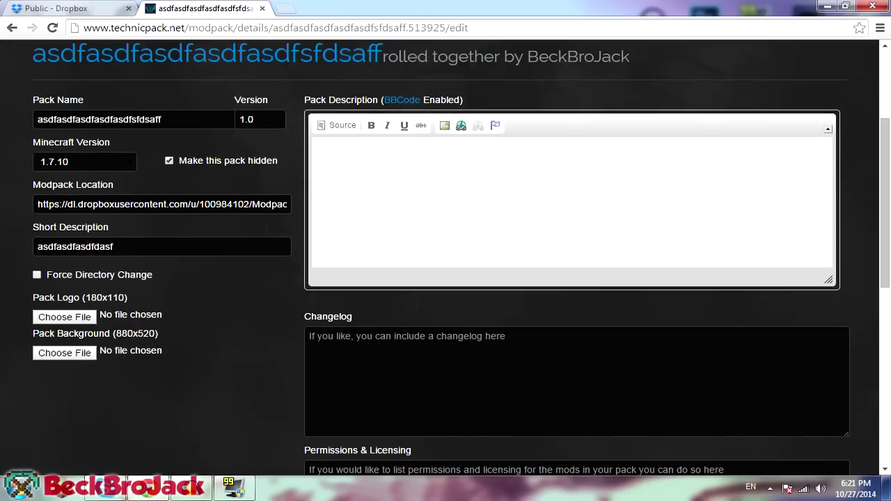
scroll(446, 278, up, 2)
scroll(446, 278, down, 5)
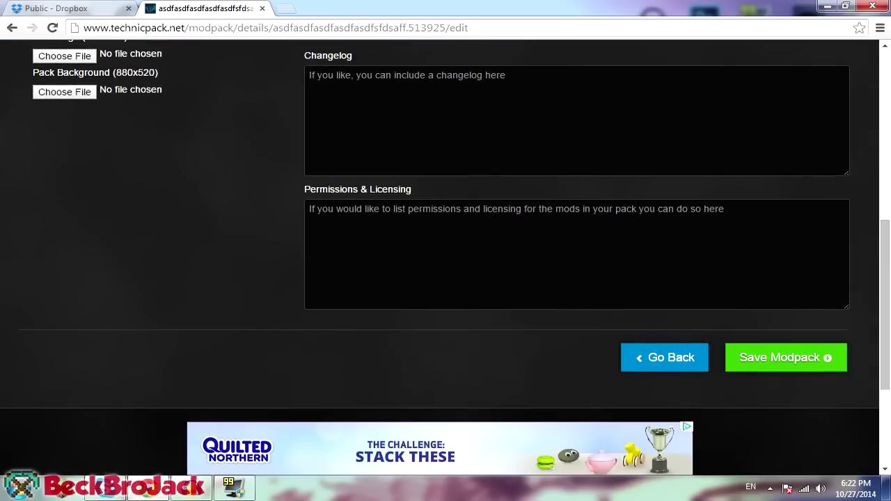
click(785, 357)
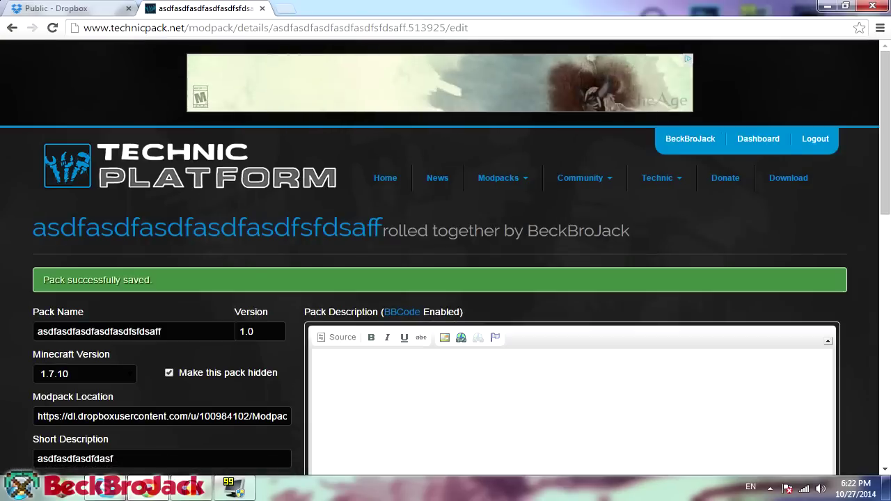
- Copy the pack's Platform URL from its details page and show the desktop
click(209, 228)
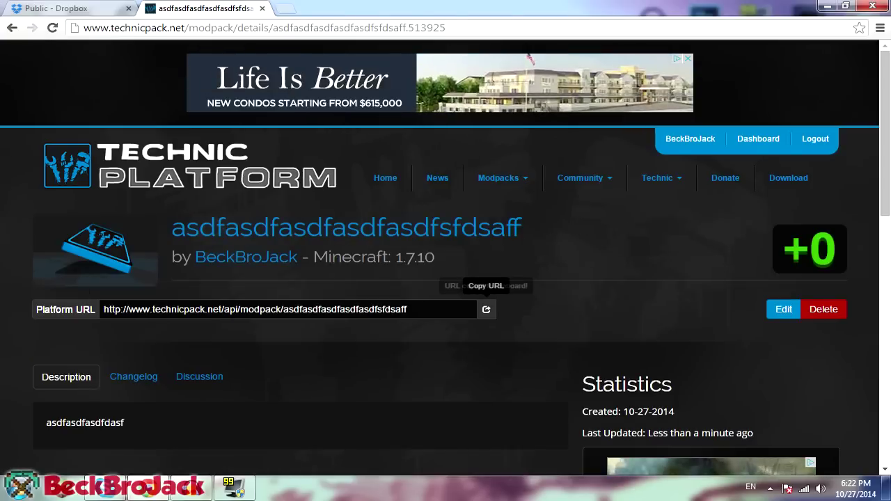
click(486, 309)
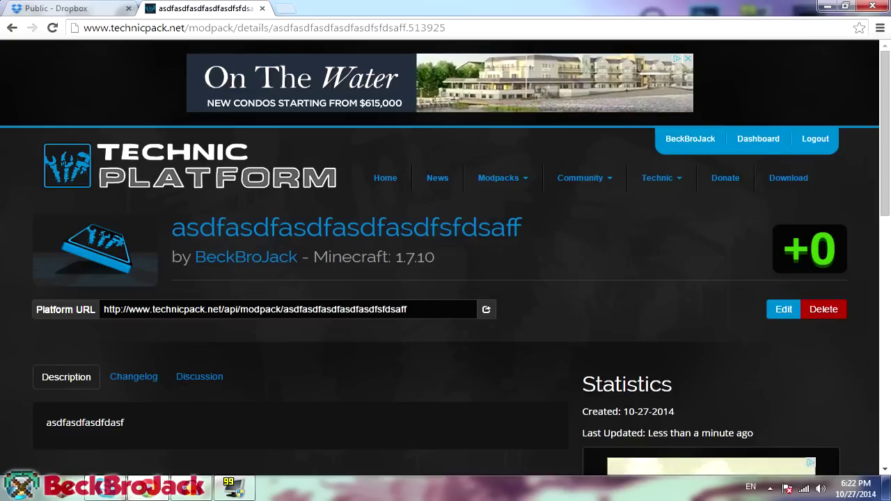
key(super+d)
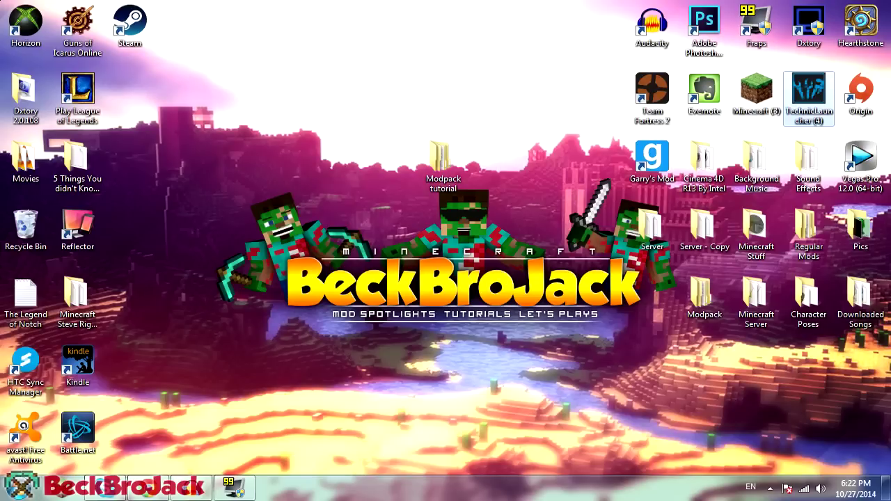
- Delete the Modpack tutorial folder from the desktop, confirming the move to the Recycle Bin
click(444, 167)
key(Delete)
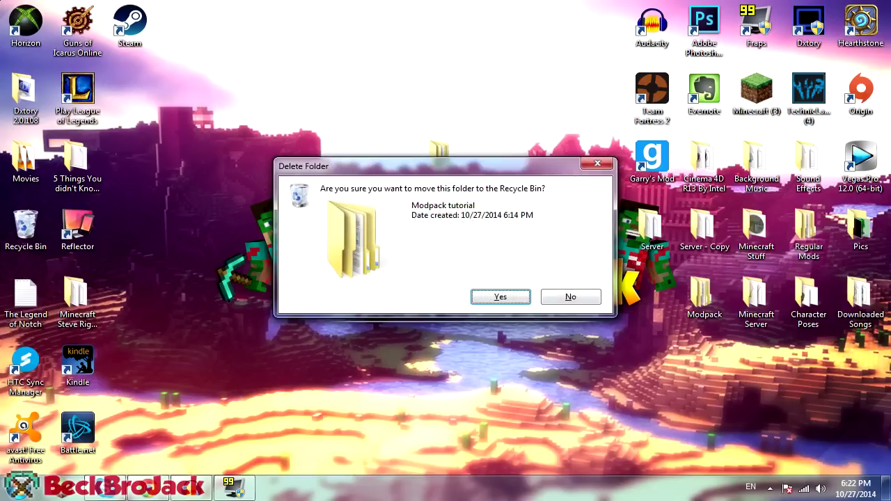
click(500, 297)
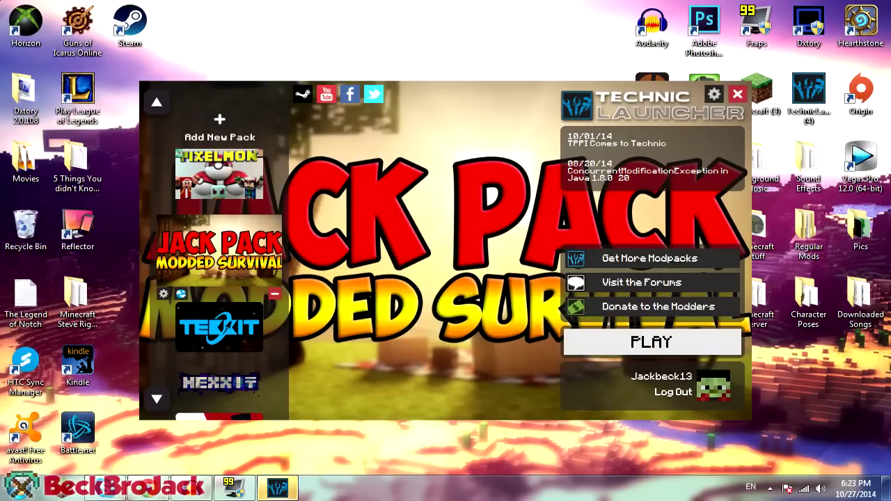
- Add the hidden modpack to Technic Launcher by pasting its Platform URL
click(219, 173)
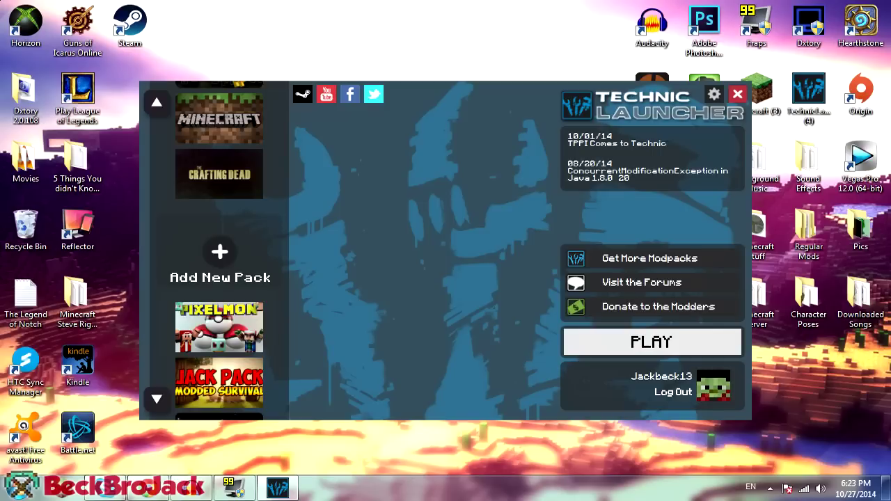
click(276, 256)
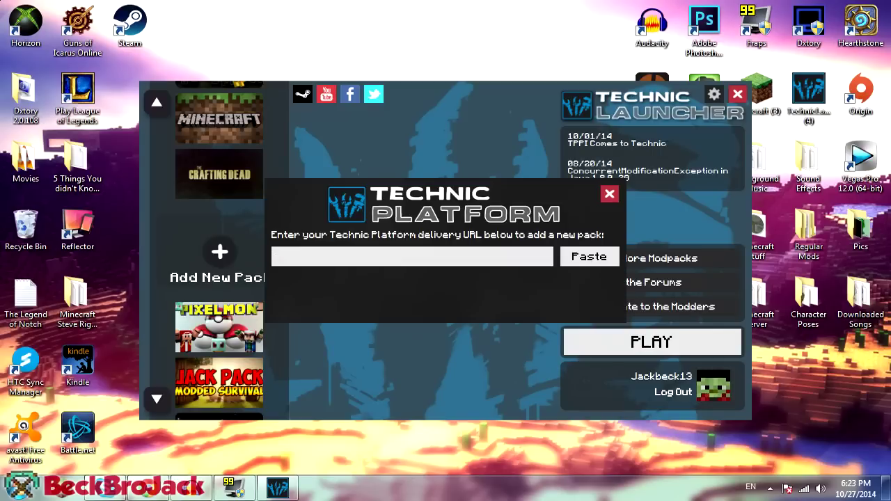
key(ctrl+v)
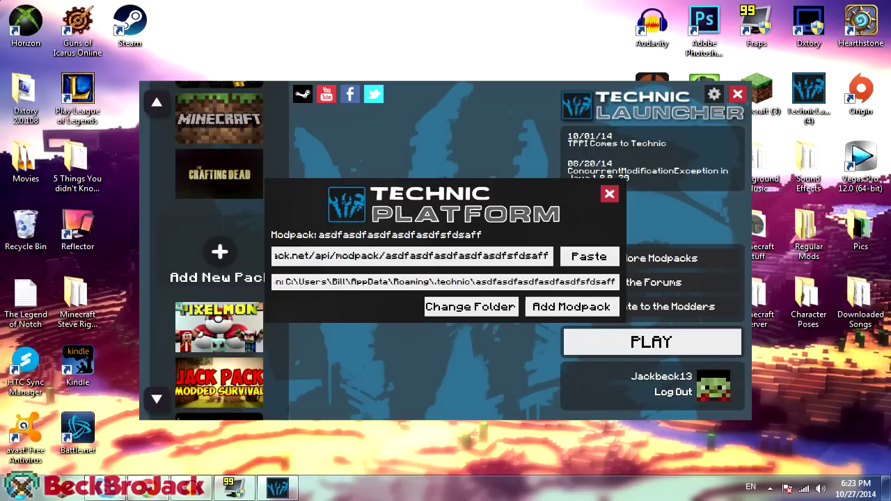
click(571, 307)
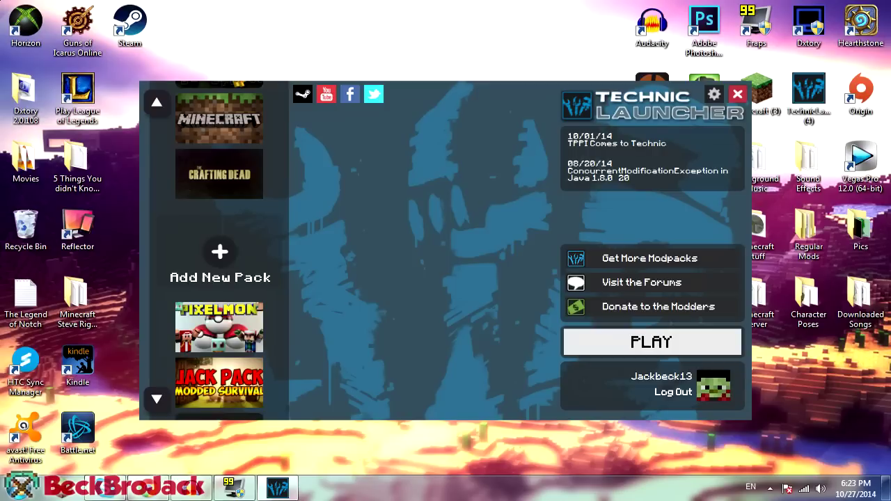
scroll(219, 251, up, 1)
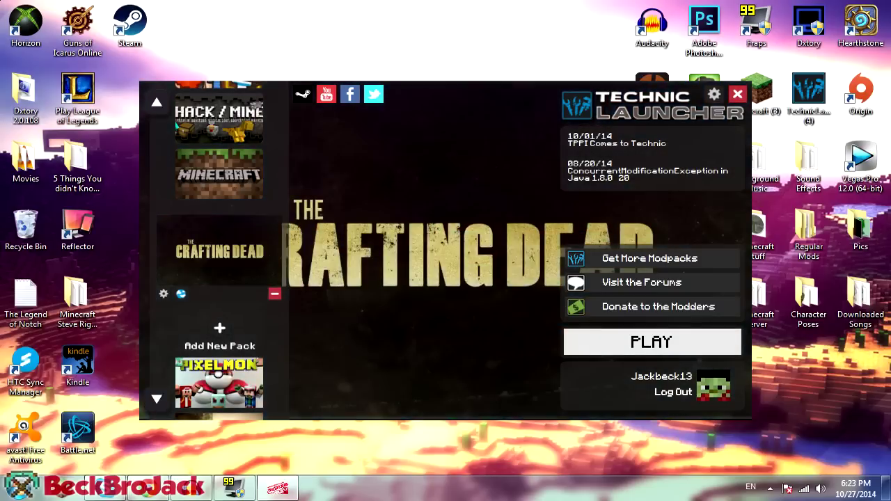
scroll(220, 250, up, 1)
scroll(219, 251, up, 4)
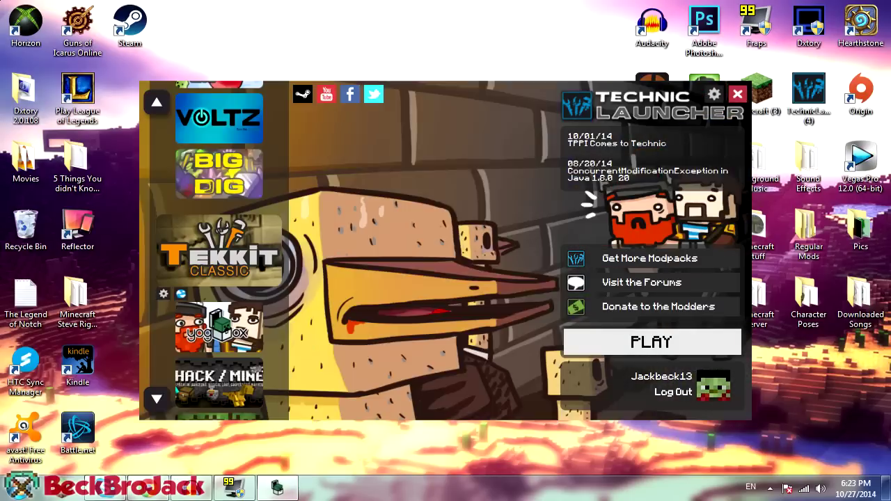
scroll(219, 251, up, 3)
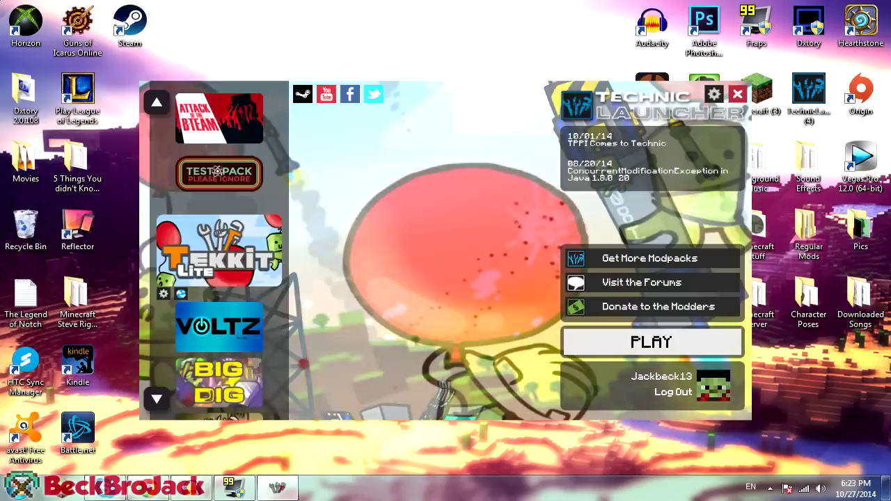
scroll(218, 247, up, 4)
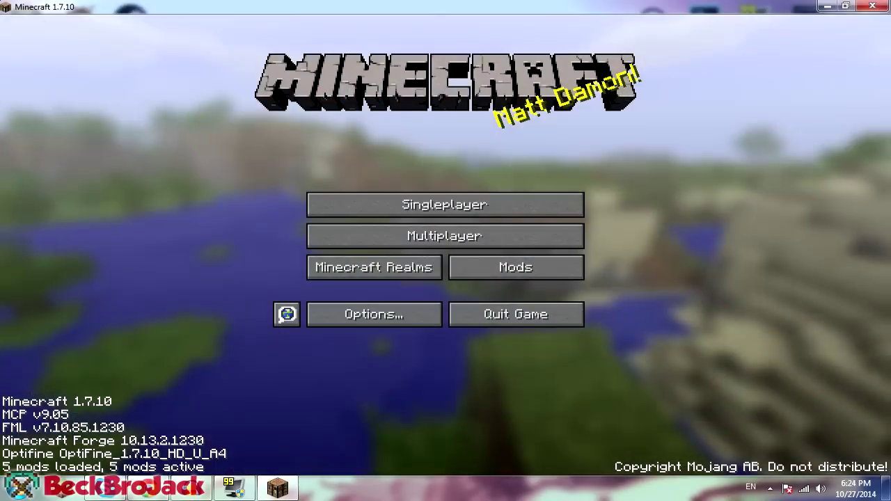
- Turn the Music volume to OFF in Options > Music & Sounds
click(411, 317)
click(334, 189)
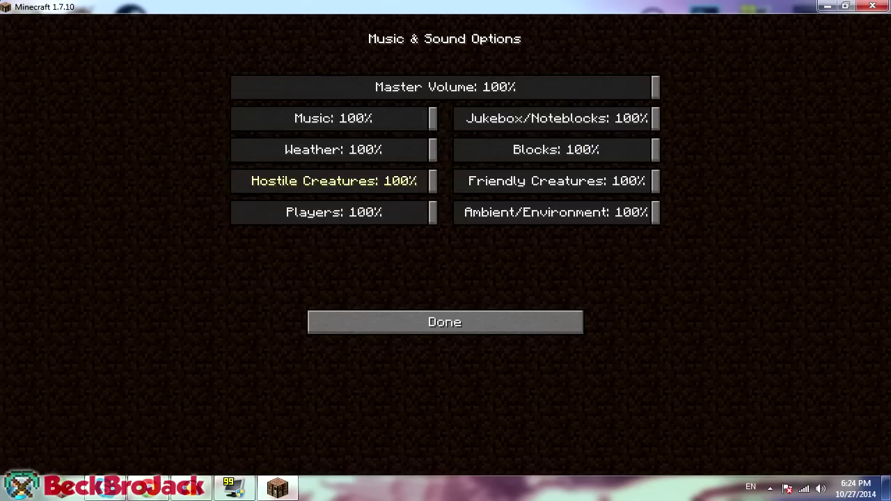
drag(317, 118, 233, 118)
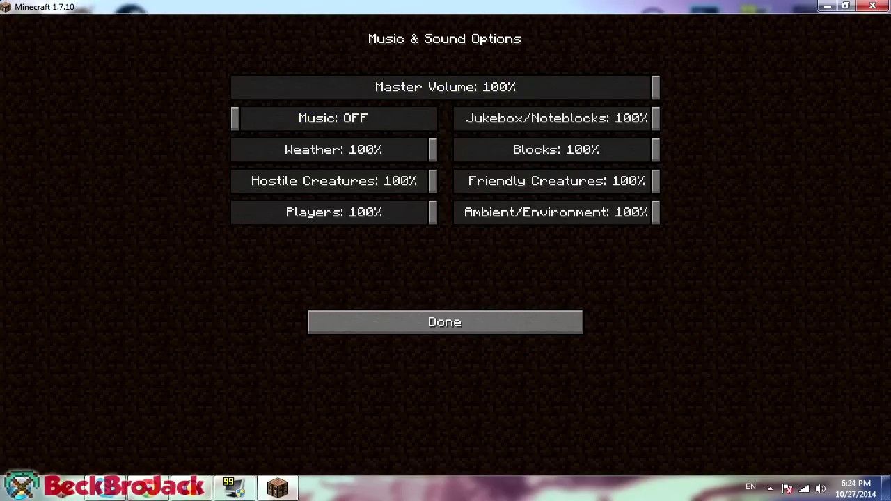
click(446, 322)
click(446, 322)
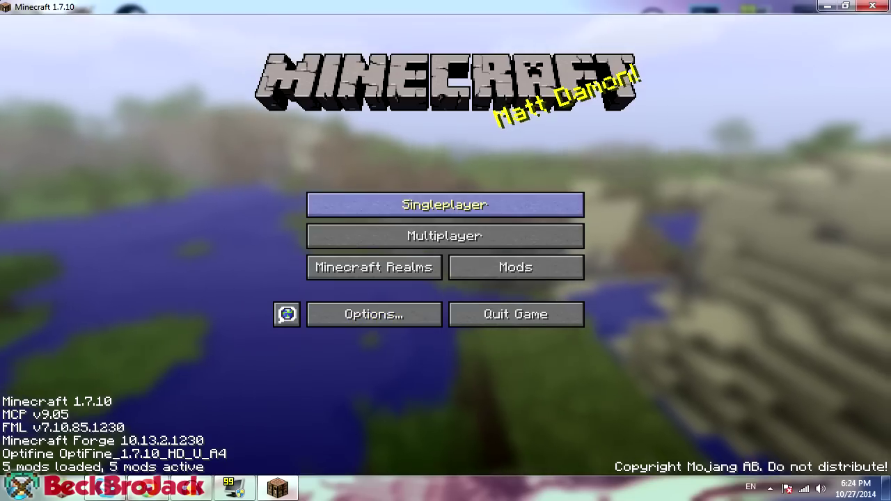
- Create a new singleplayer world in Creative game mode
click(445, 205)
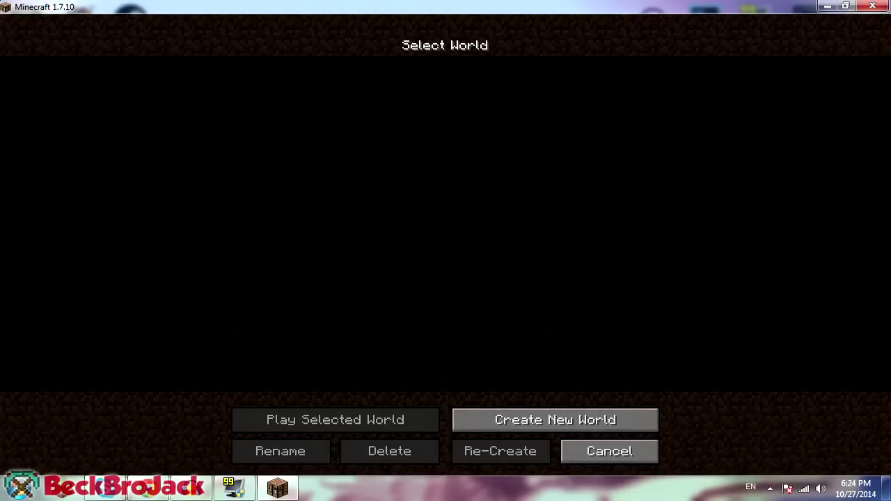
click(555, 420)
click(445, 177)
click(446, 177)
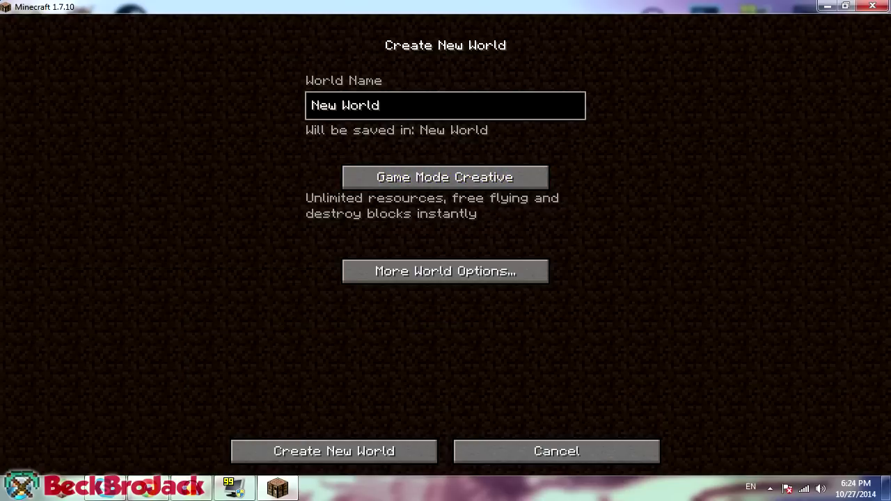
key(Return)
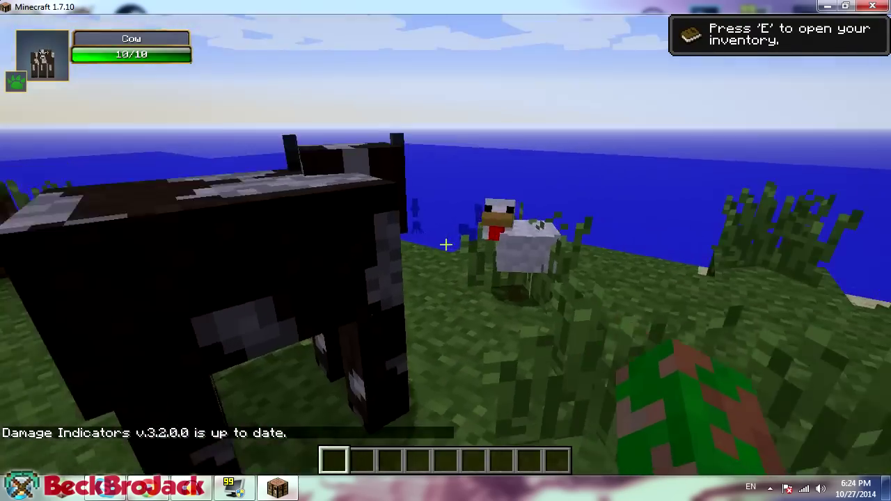
- Hit the chicken to test damage indicators, then search the creative inventory for 'pan'
click(446, 245)
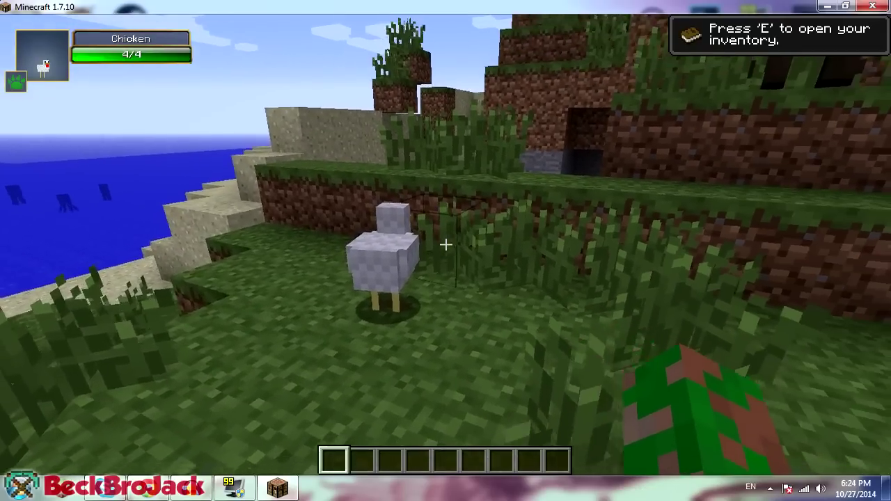
key(e)
click(561, 140)
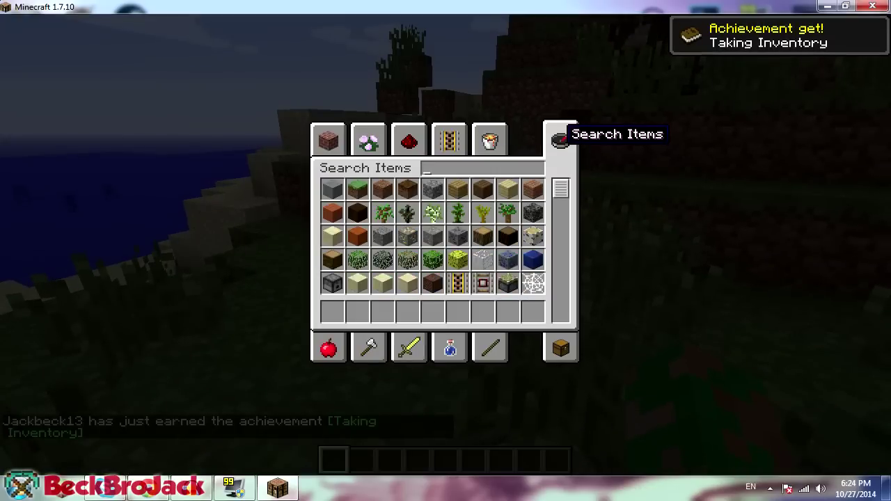
text(pan)
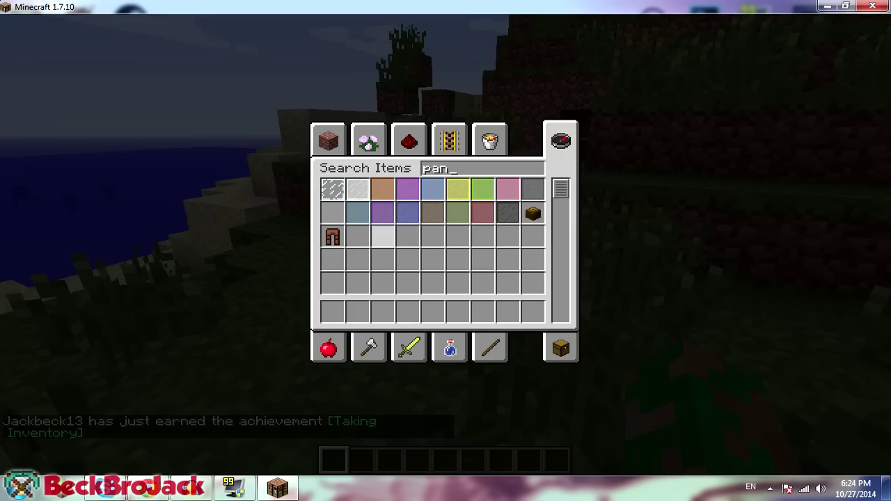
- Put the Pandora's Box in hotbar slot 1, then view the player from the front with the HUD hidden
click(532, 212)
click(333, 311)
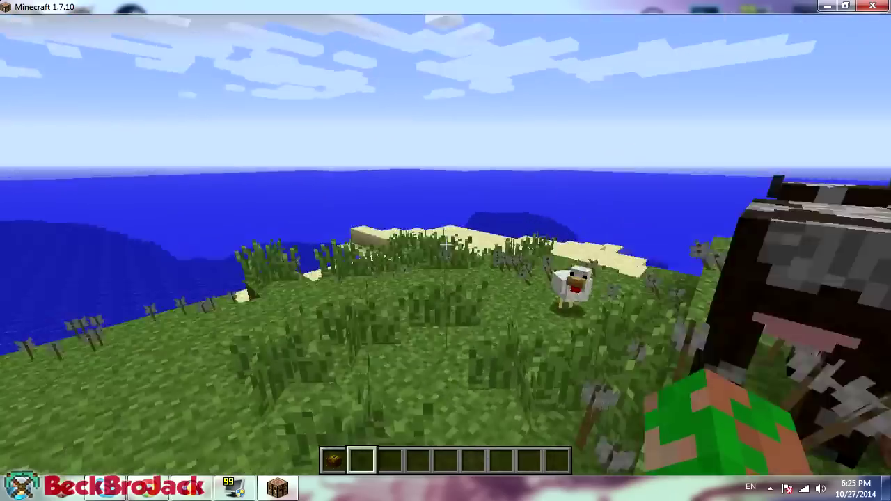
key(F5)
key(F5)
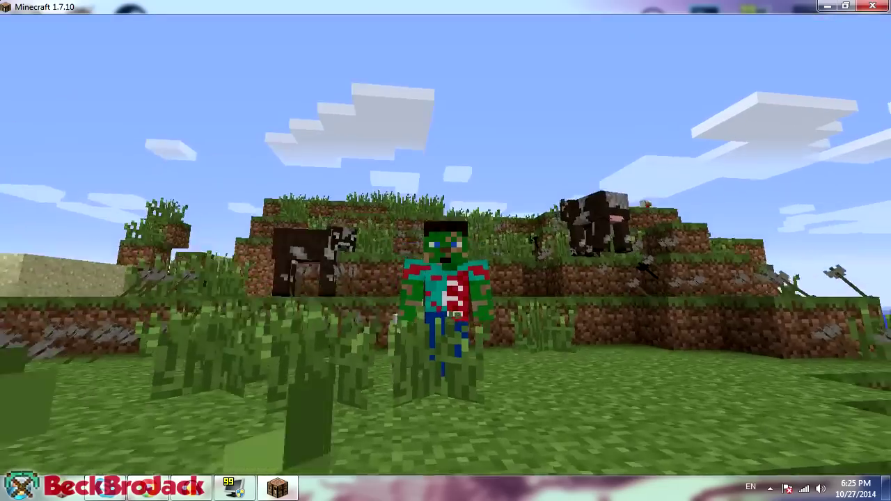
key(F1)
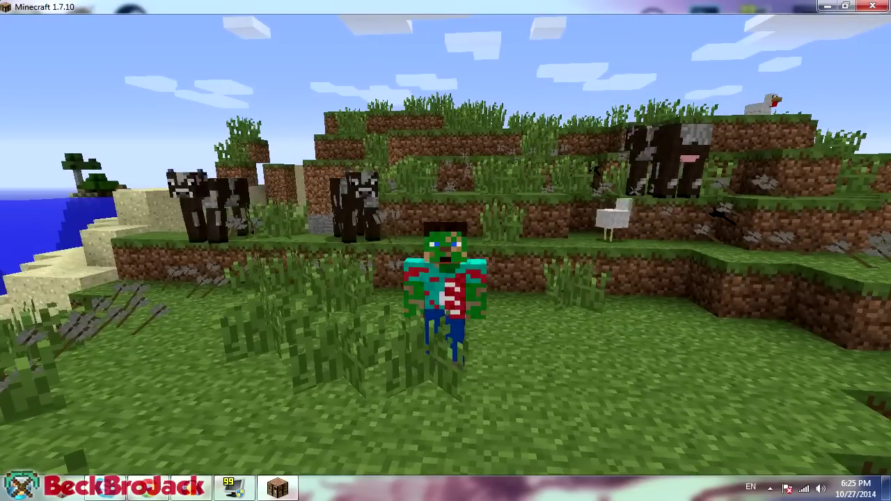